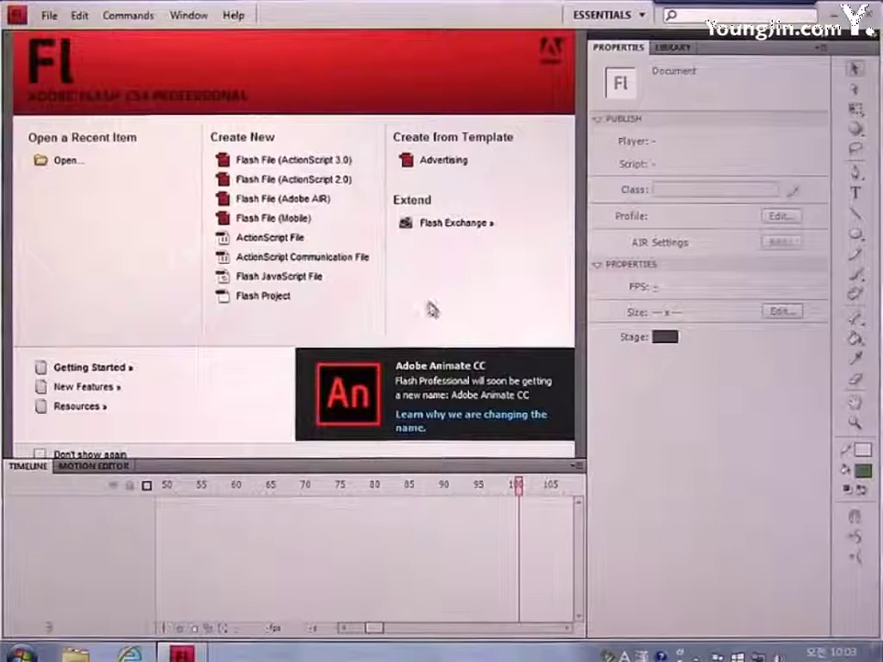
Create an ActionScript 2.0 Flash file with a 350 x 270 px stage and a frame rate of 30 fps.
click(346, 180)
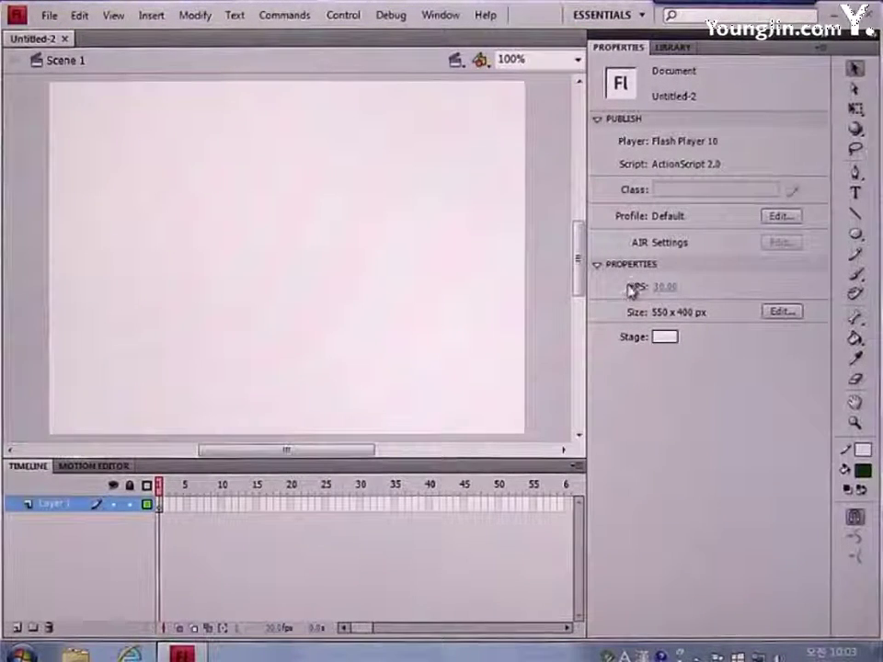
click(782, 312)
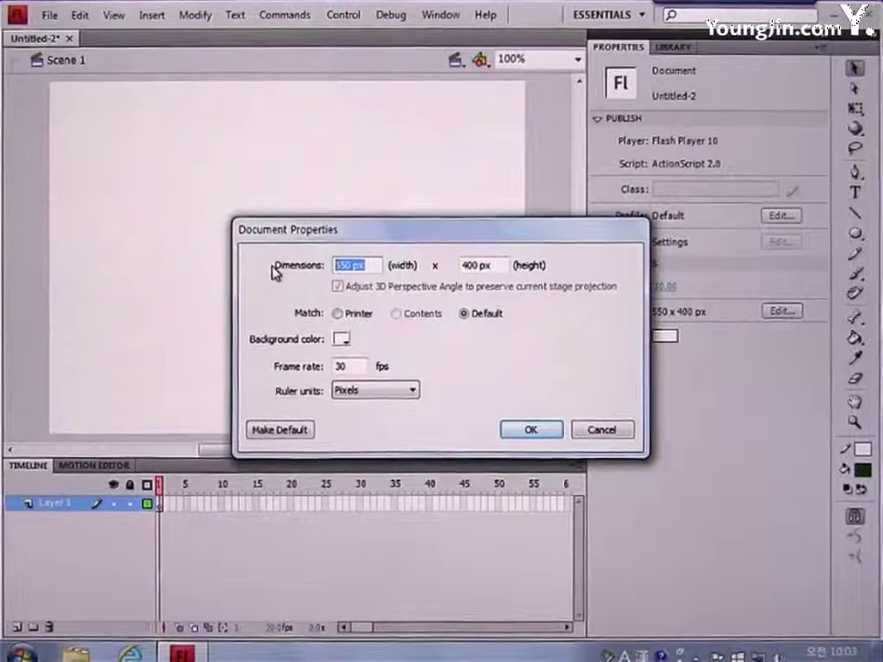
text(350)
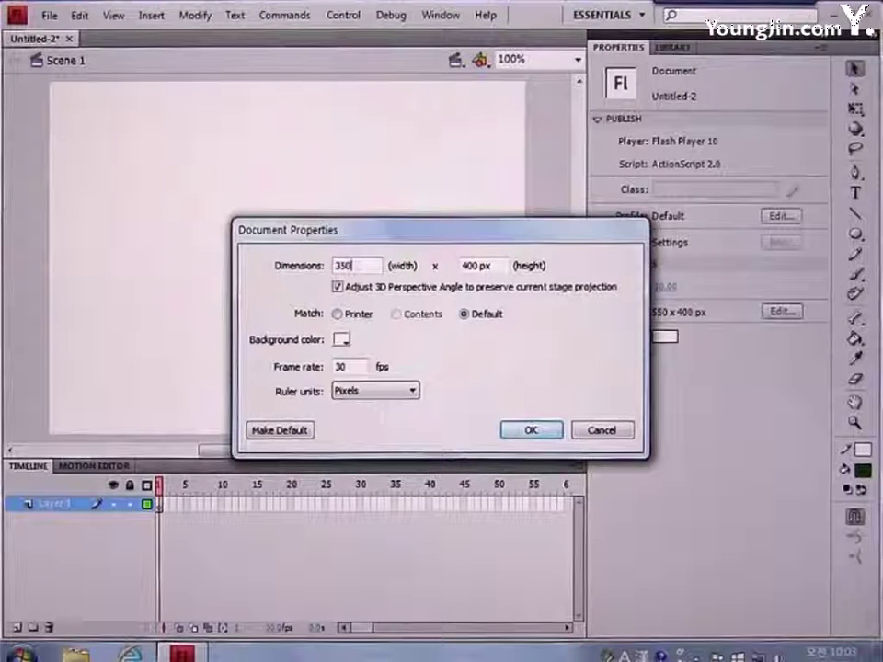
key(Tab)
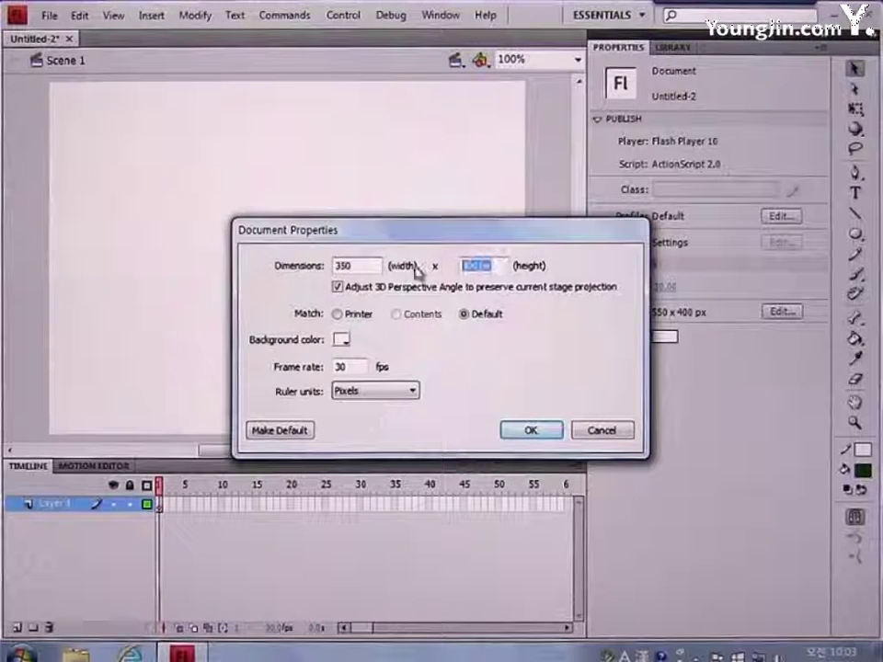
text(270)
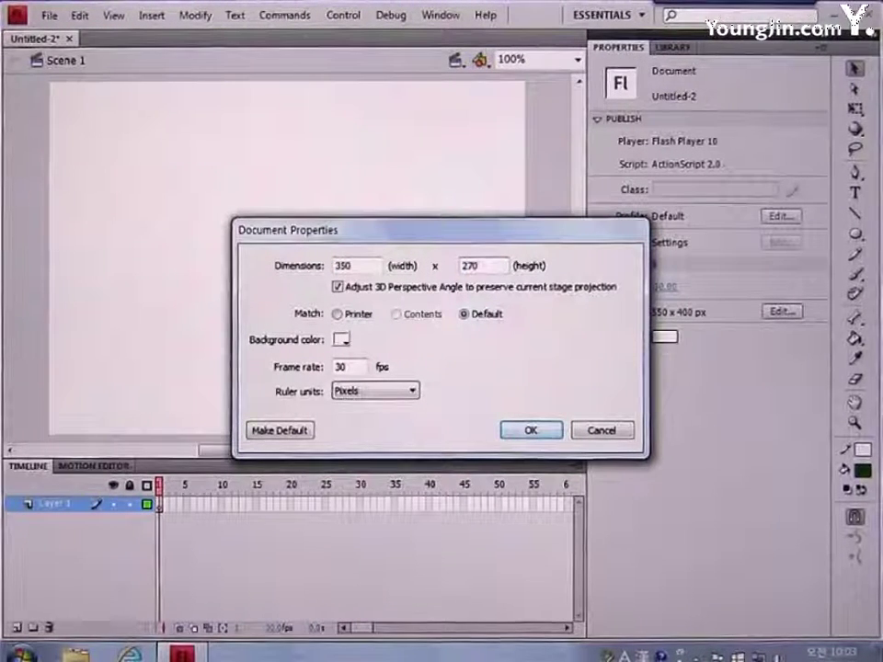
drag(350, 366, 253, 379)
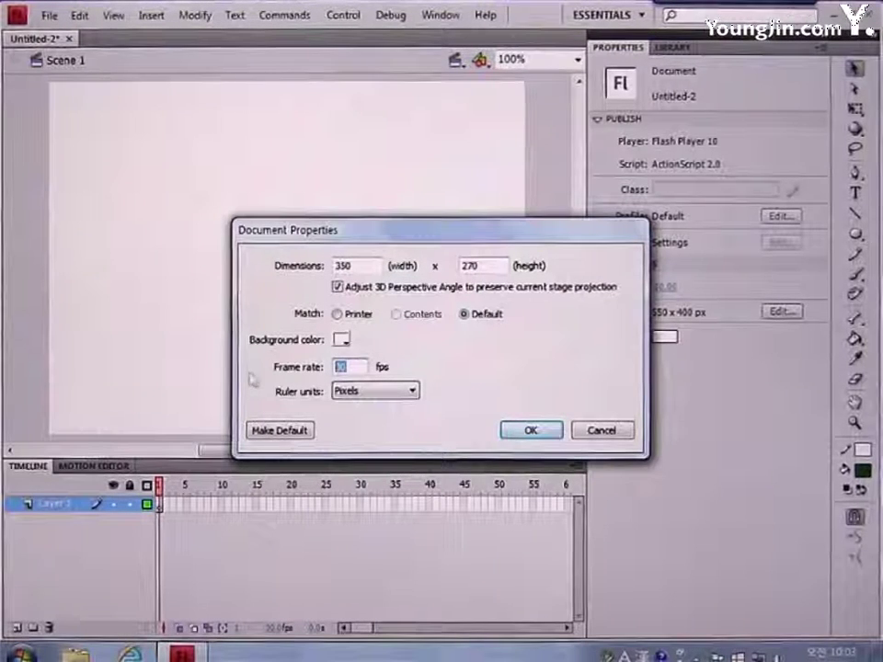
text(30)
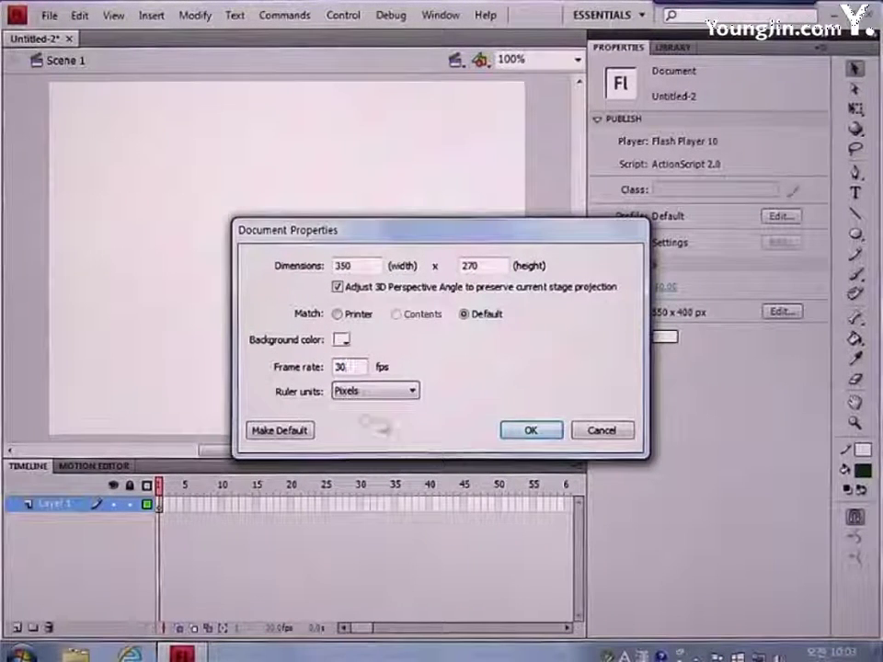
click(520, 433)
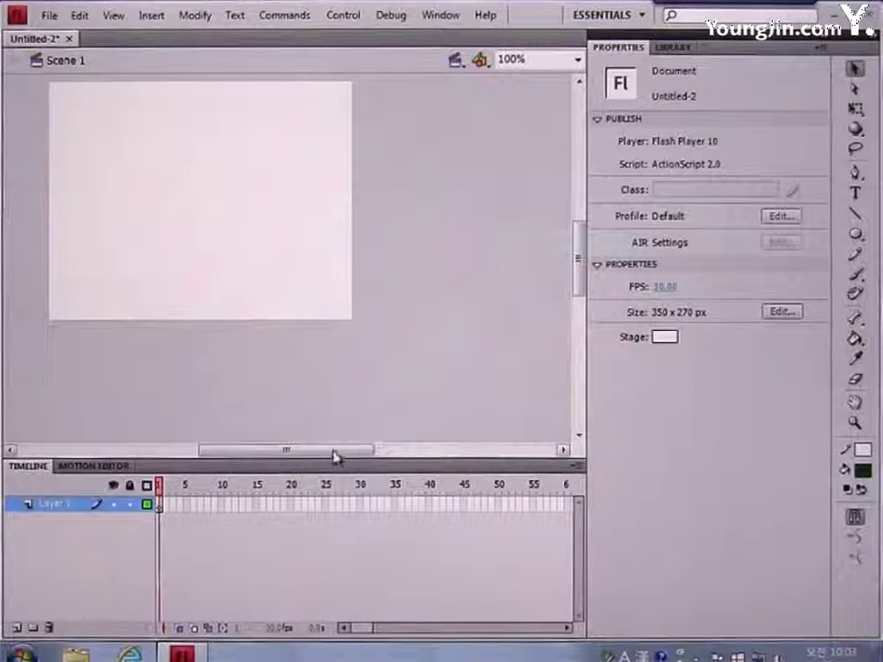
Create a new Graphic symbol named img1 in the library root.
drag(335, 457, 310, 461)
scroll(582, 285, up, 2)
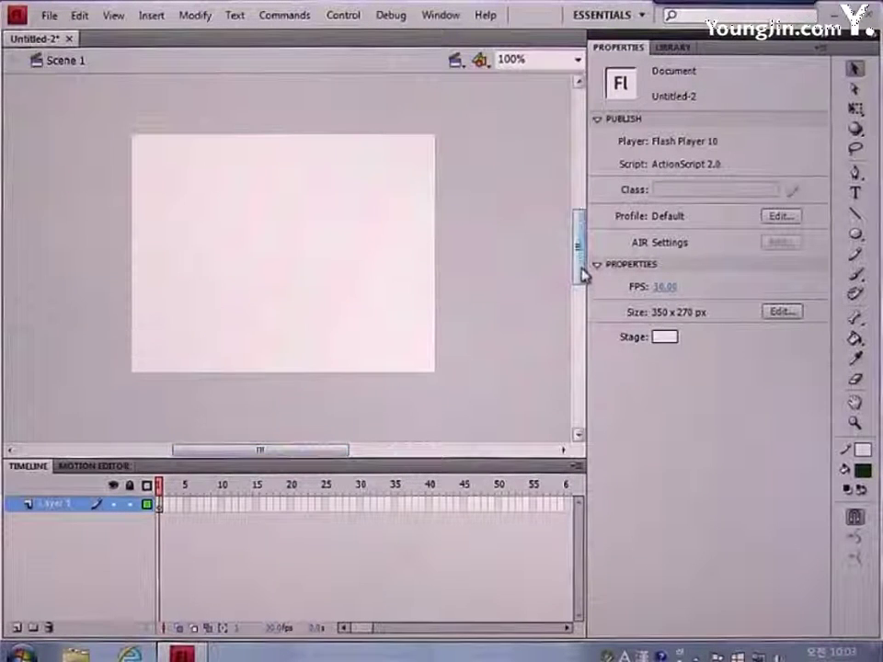
key(ctrl+F8)
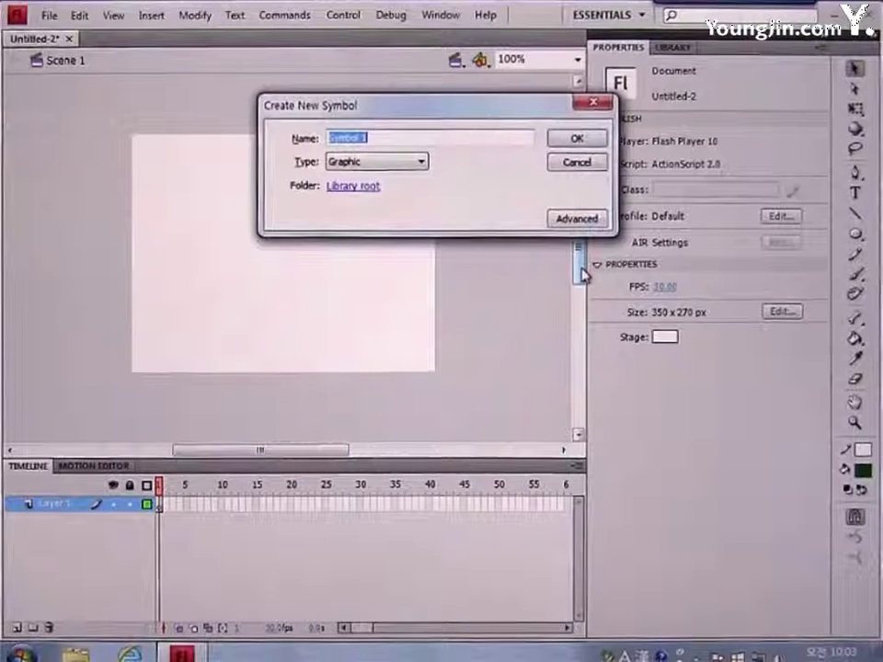
drag(450, 117, 408, 184)
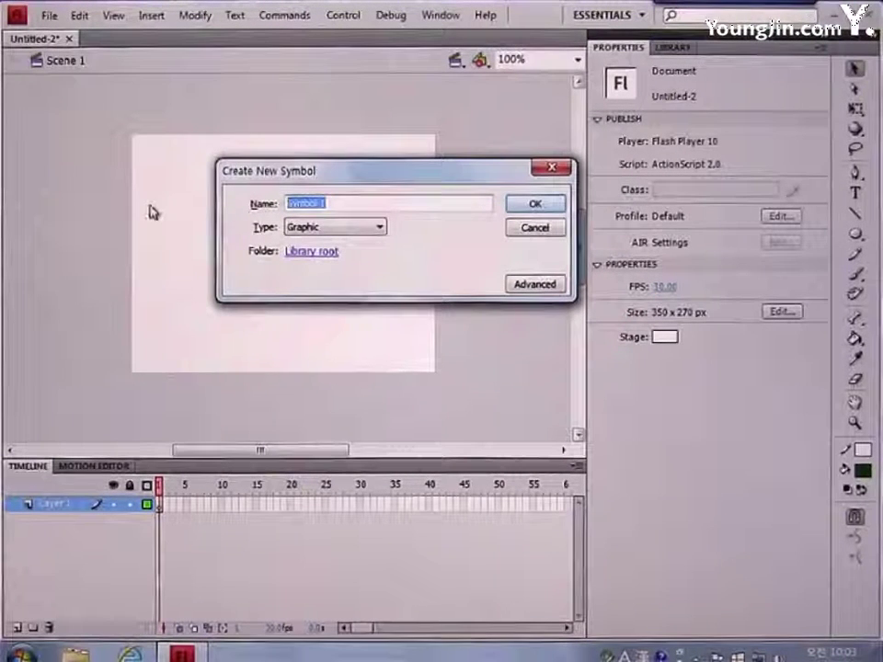
text(lmg1)
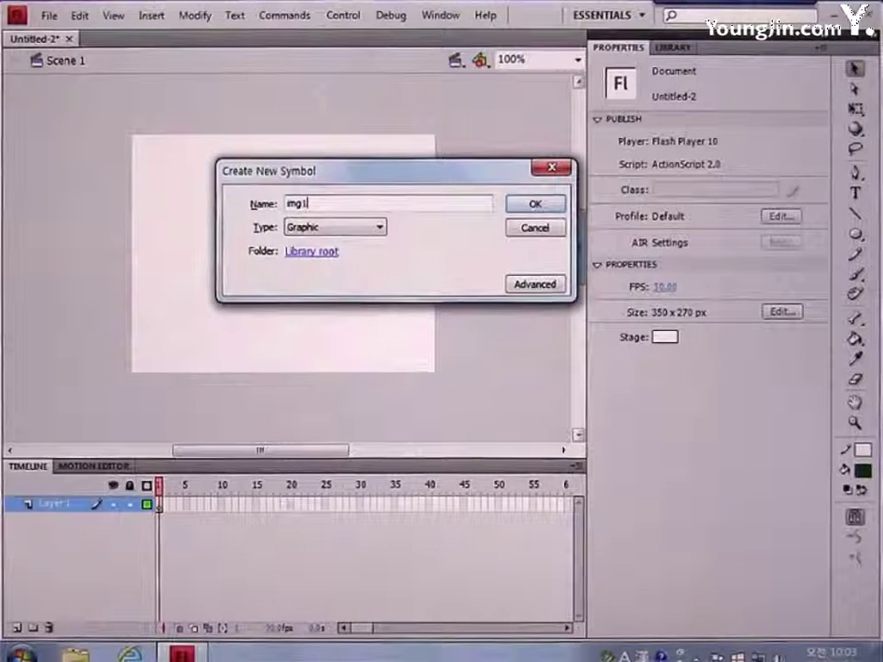
click(334, 227)
click(331, 265)
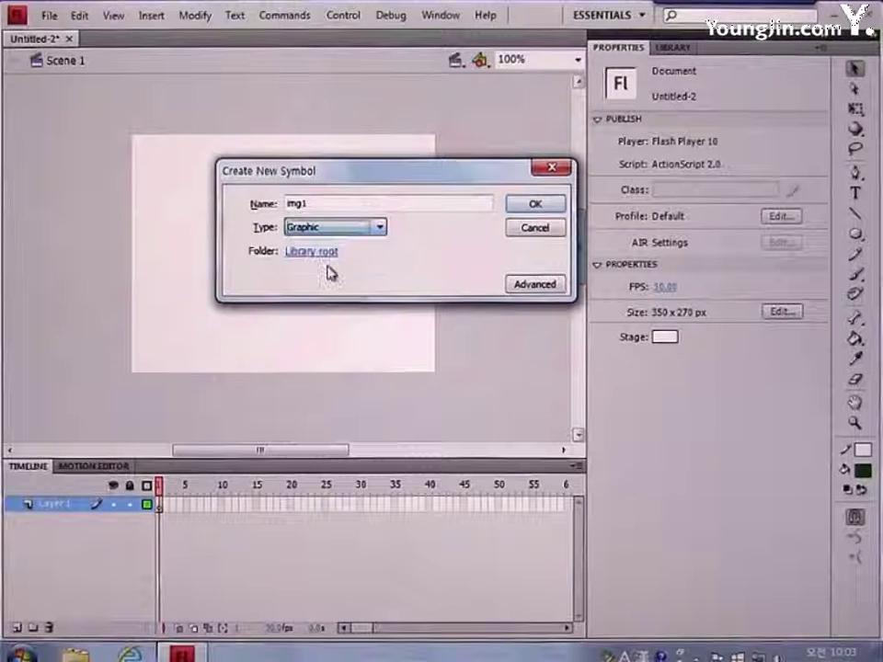
click(530, 204)
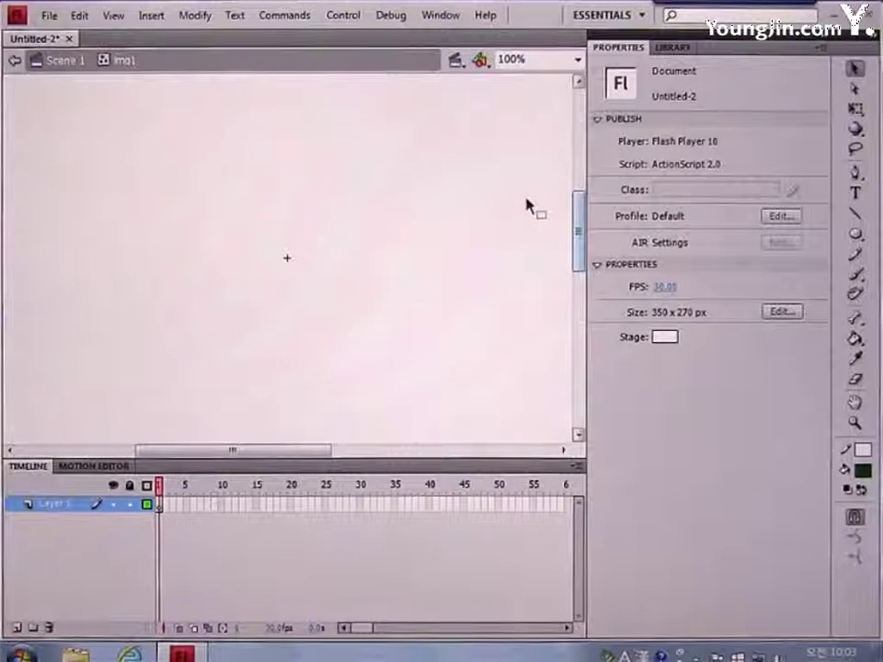
Import image2 from the source folder onto the img1 symbol's stage, without the other images in its sequence.
click(53, 16)
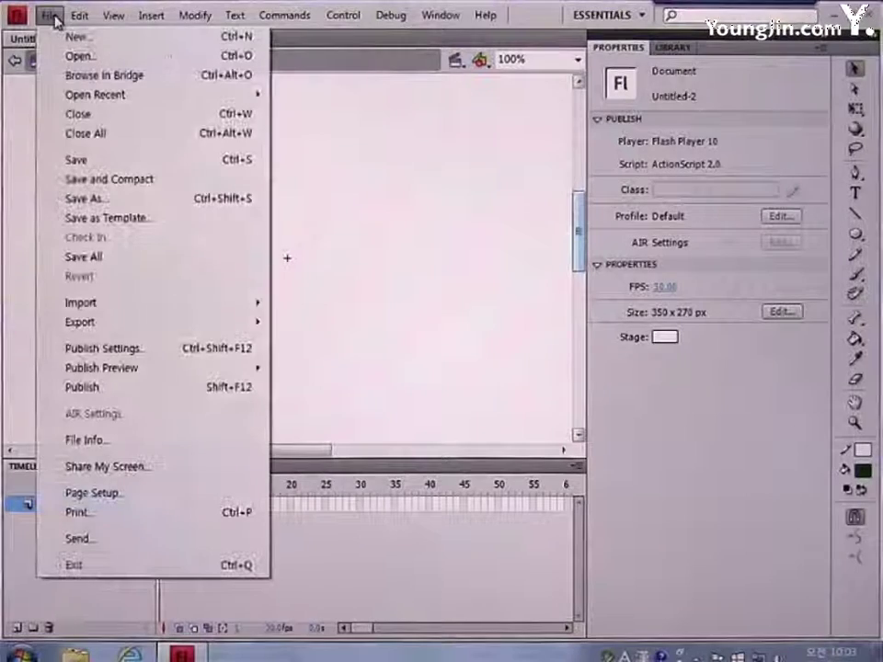
mouse_move(76, 303)
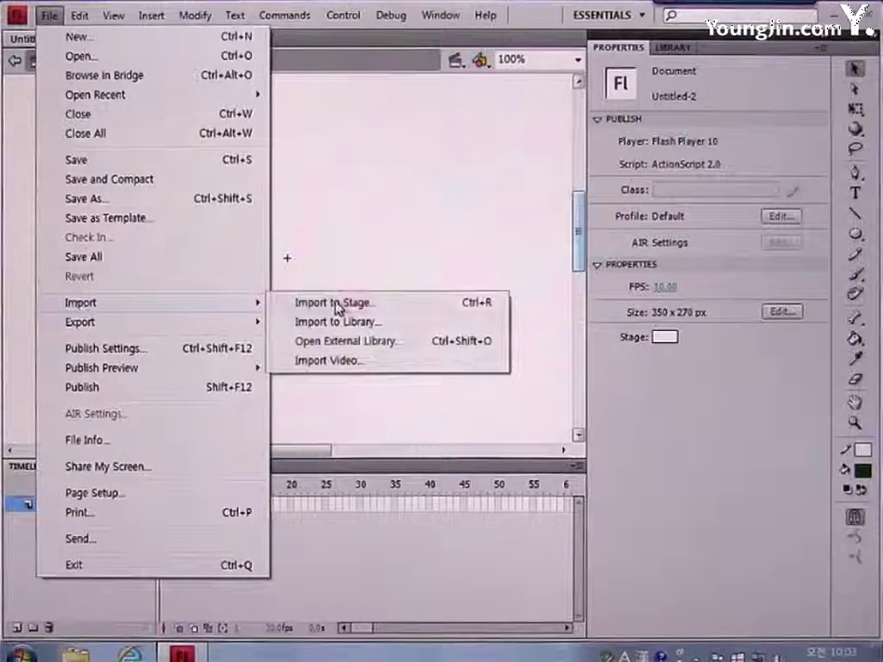
click(337, 305)
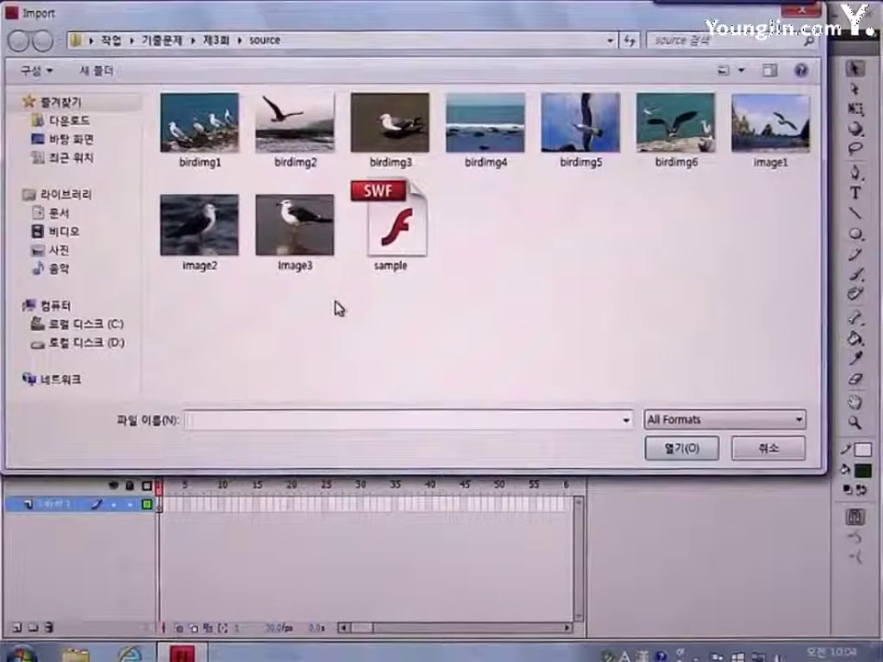
click(226, 242)
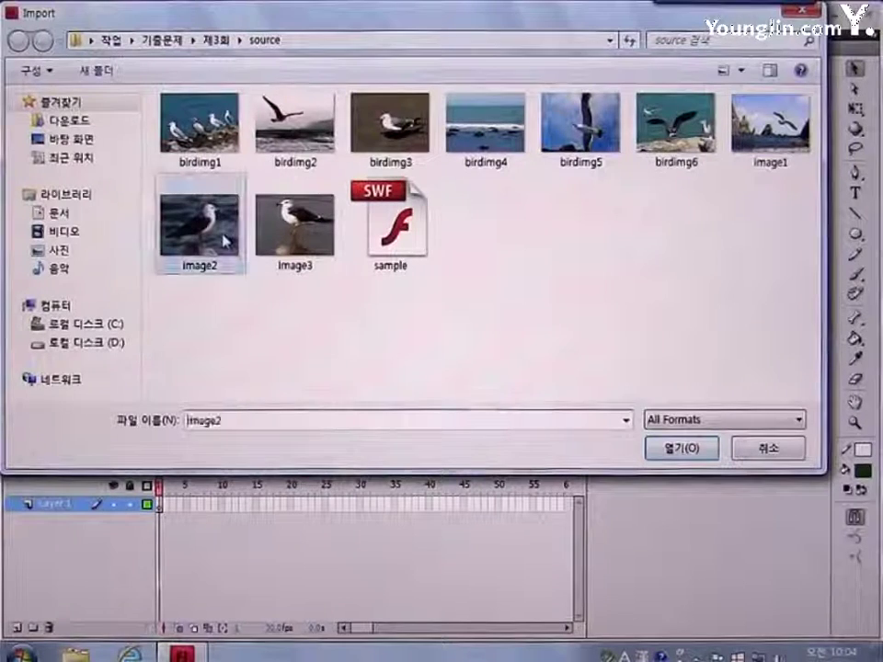
click(654, 457)
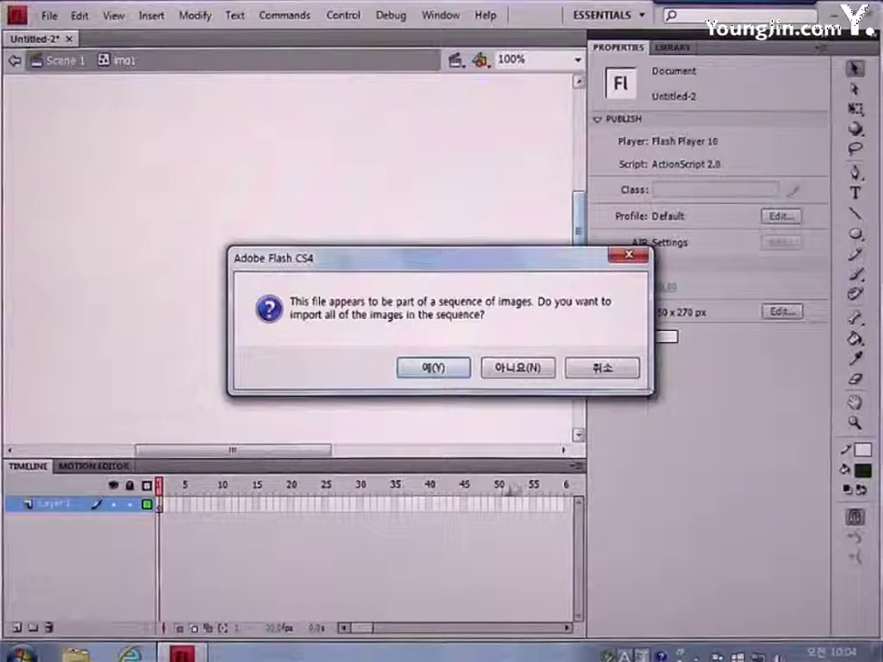
click(521, 368)
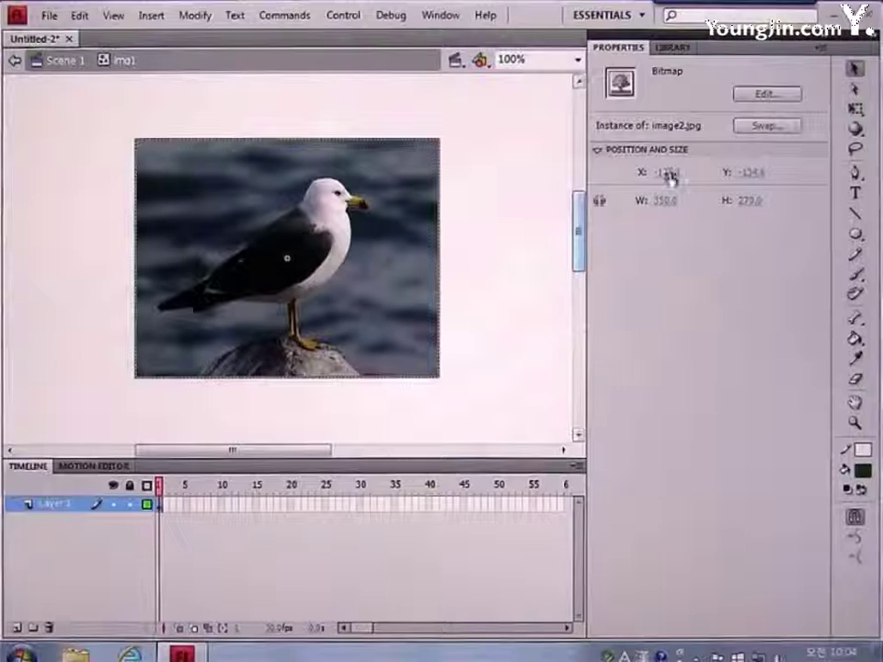
Position the imported image2 bitmap at X 0, Y 0 inside the img1 symbol.
click(669, 174)
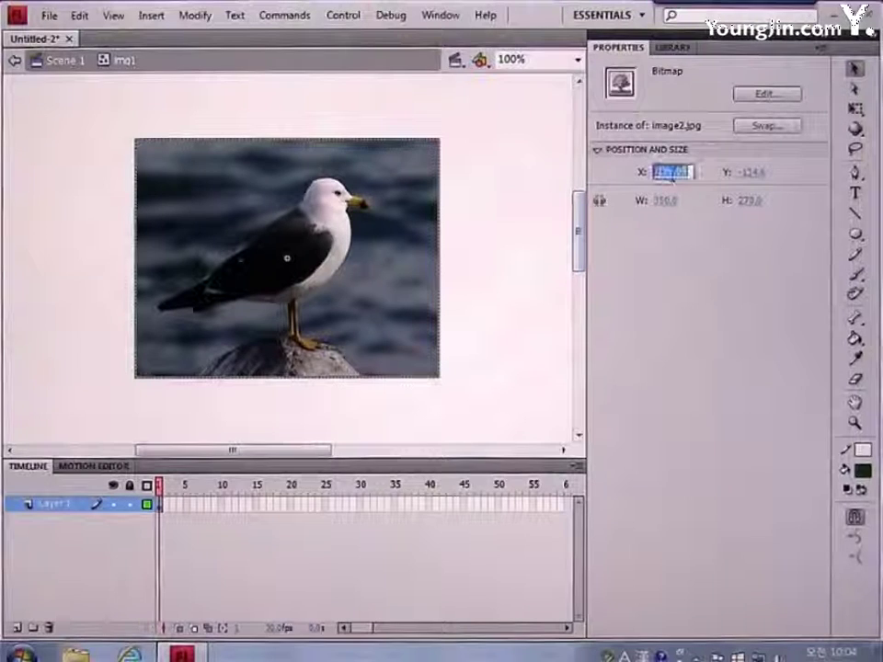
text(0)
click(747, 173)
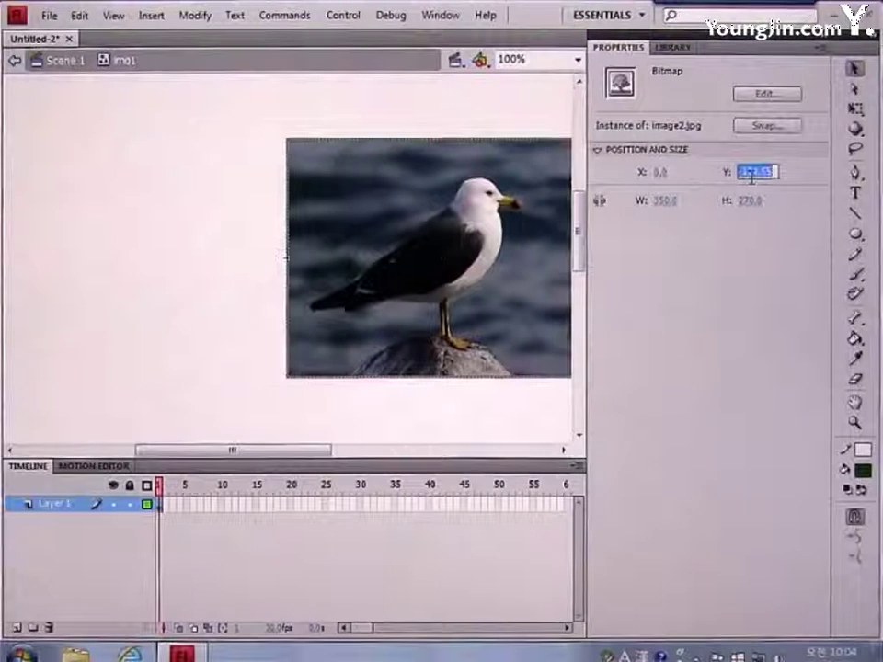
text(0)
key(Return)
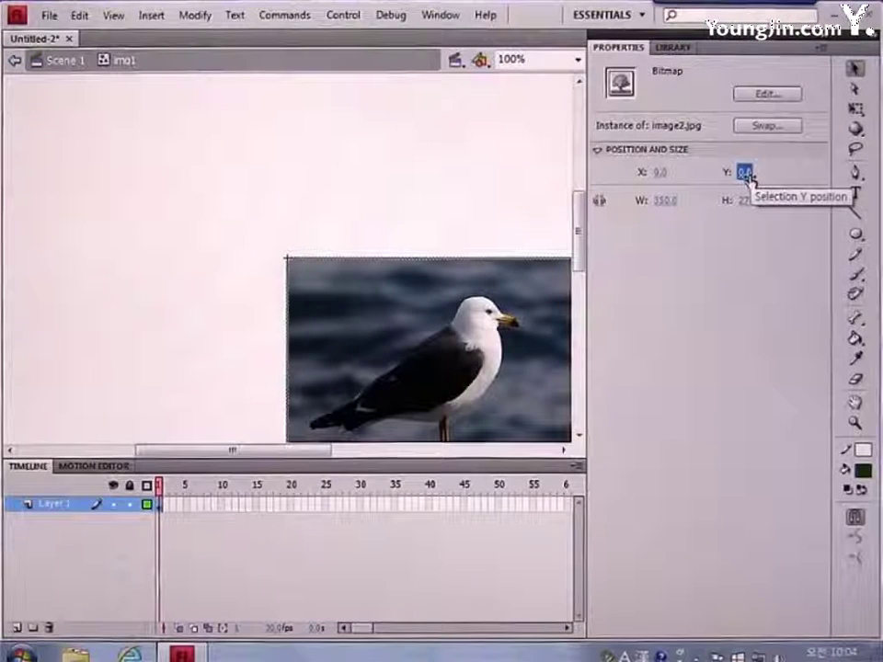
Create a second Graphic symbol named img2.
key(ctrl+F8)
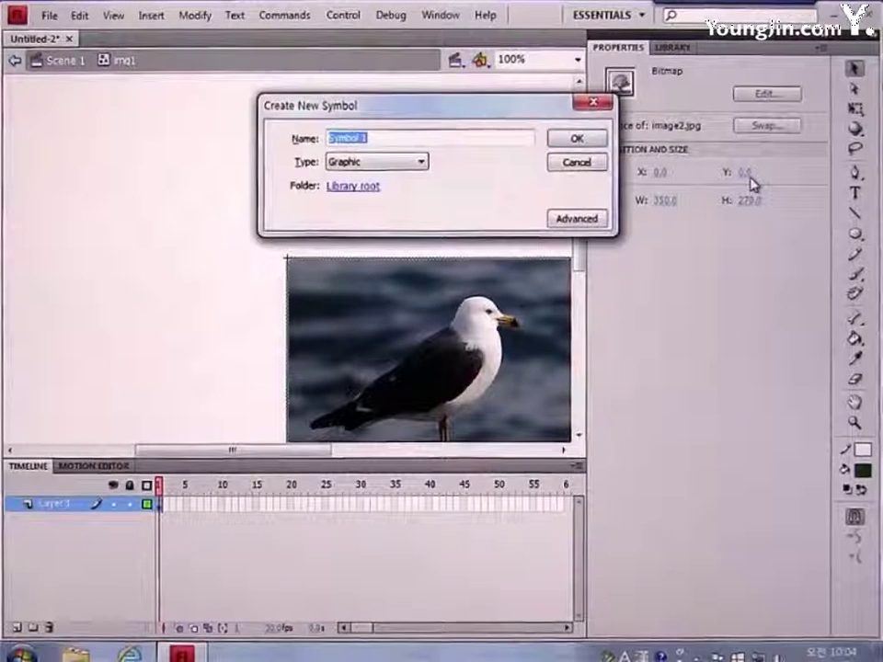
text(img2)
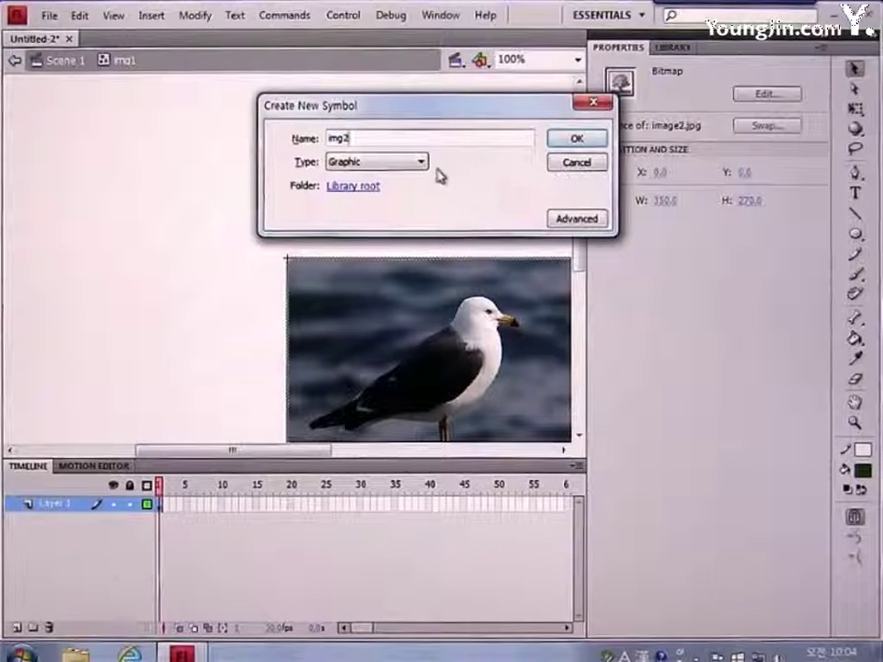
click(576, 138)
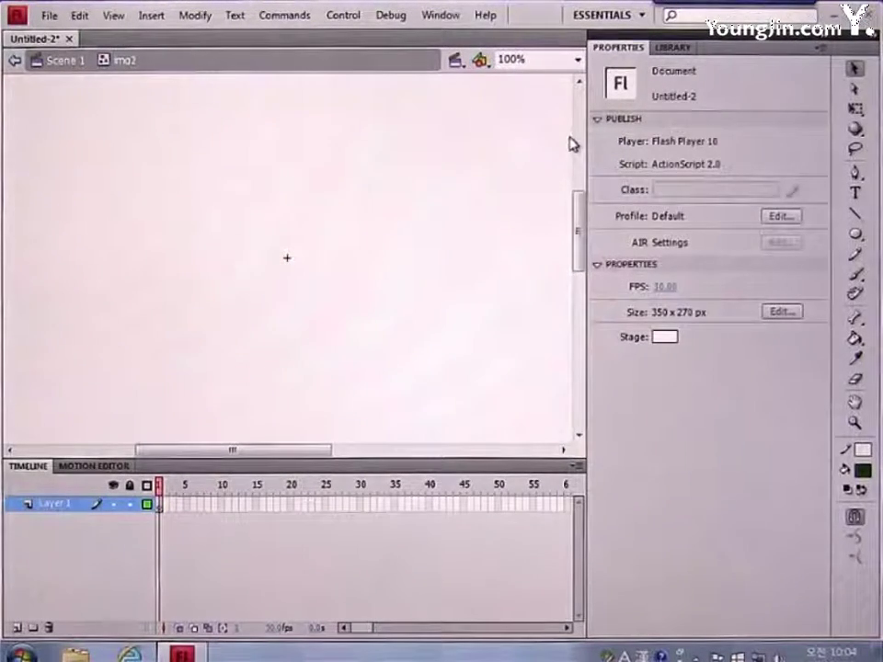
Import image3 from the source folder onto the img2 symbol's stage.
click(49, 15)
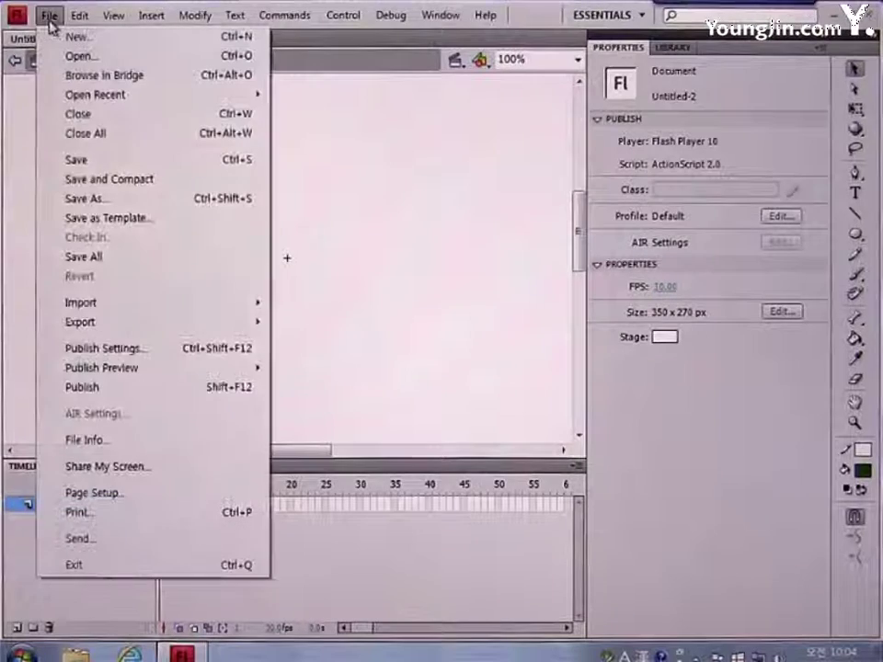
mouse_move(105, 305)
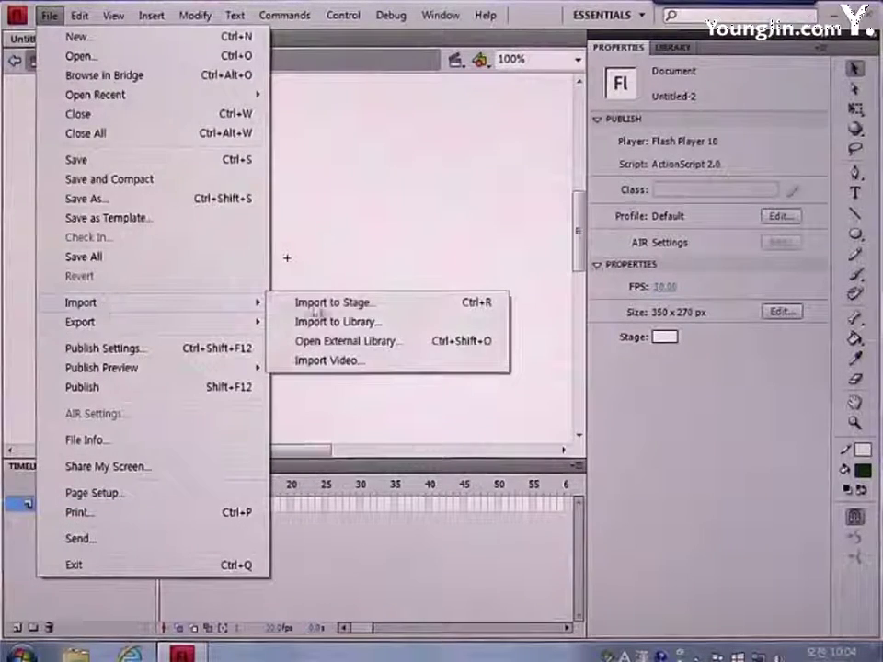
click(323, 304)
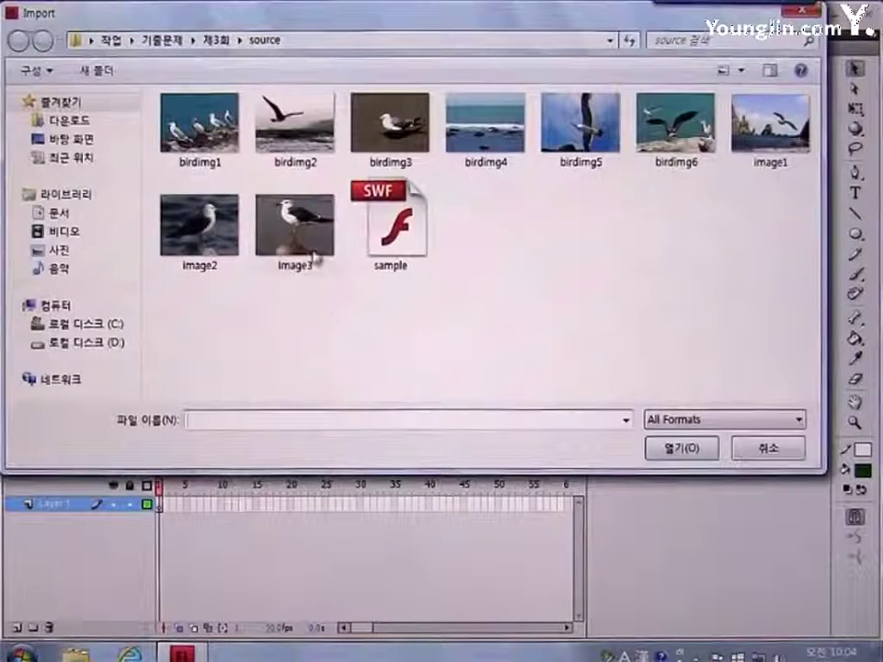
click(294, 228)
click(674, 450)
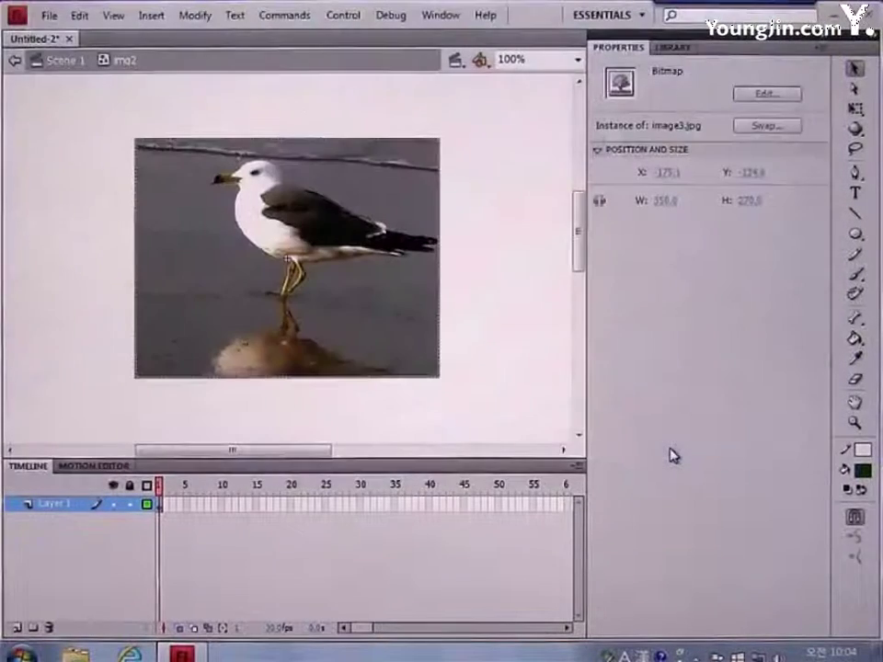
Position the imported image3 bitmap at X 0, Y 0 inside the img2 symbol.
click(669, 173)
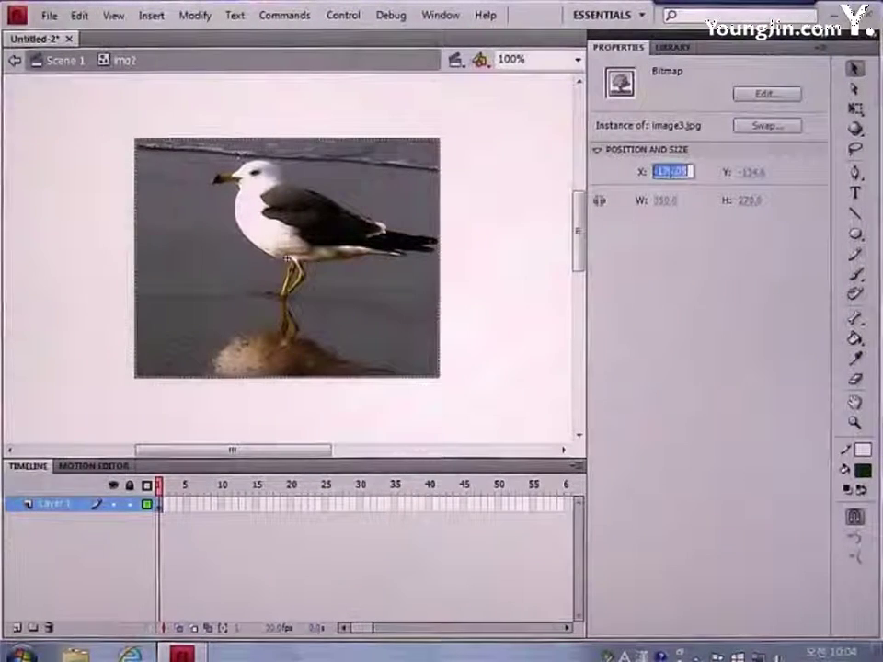
text(0)
click(747, 173)
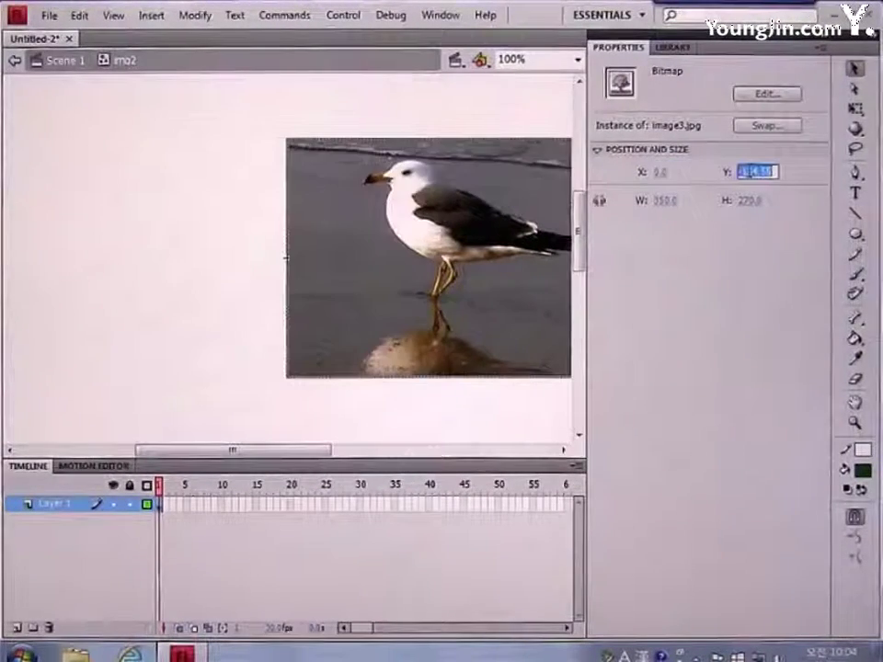
text(0)
key(Return)
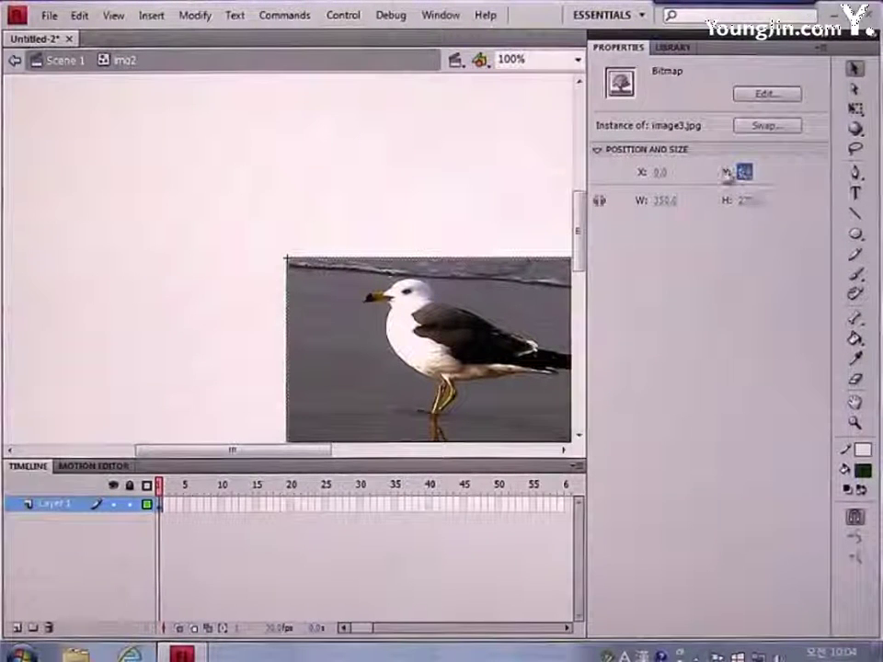
Return to Scene 1 and place an instance of the img1 symbol on the stage.
click(55, 63)
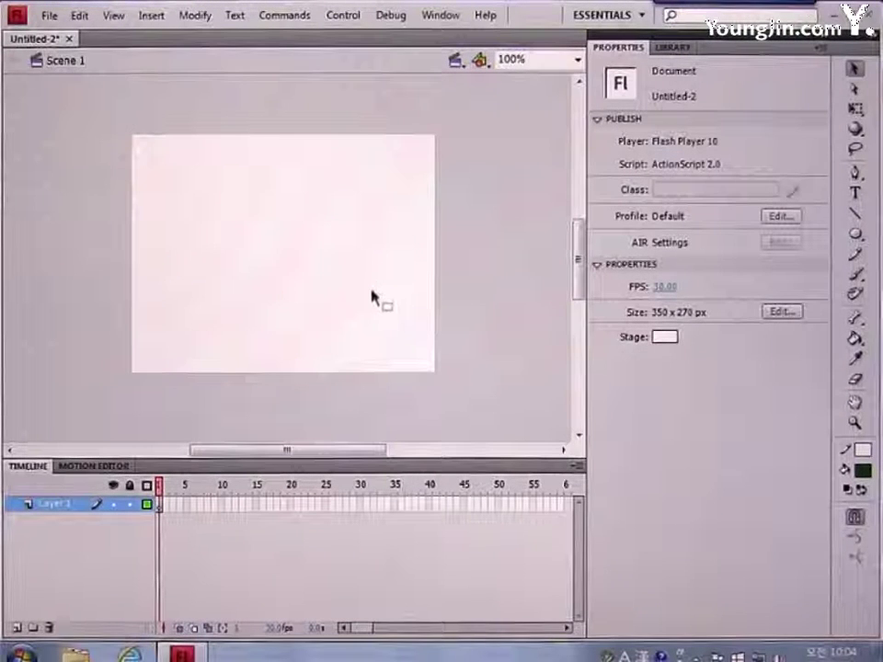
click(671, 50)
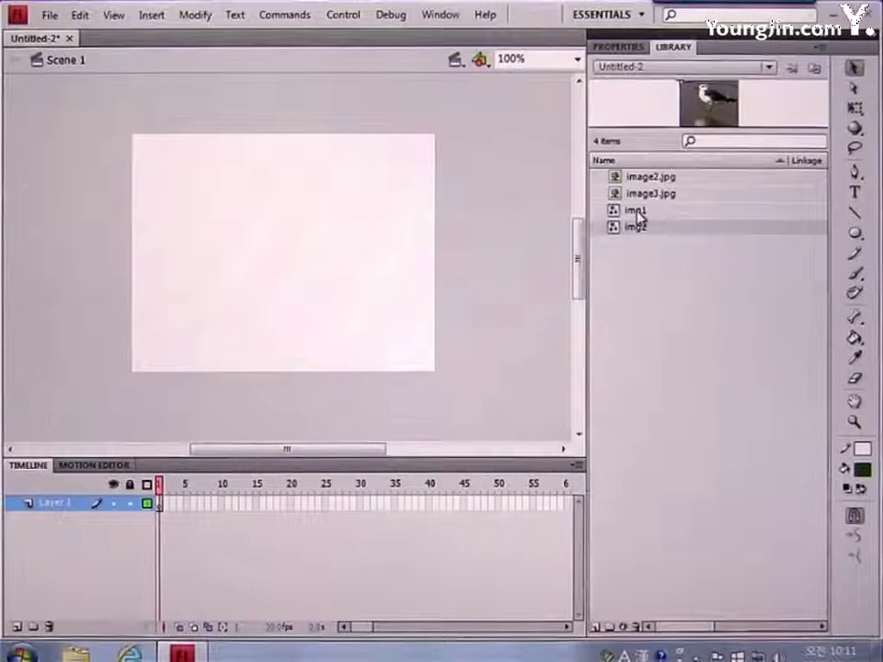
drag(636, 211, 322, 289)
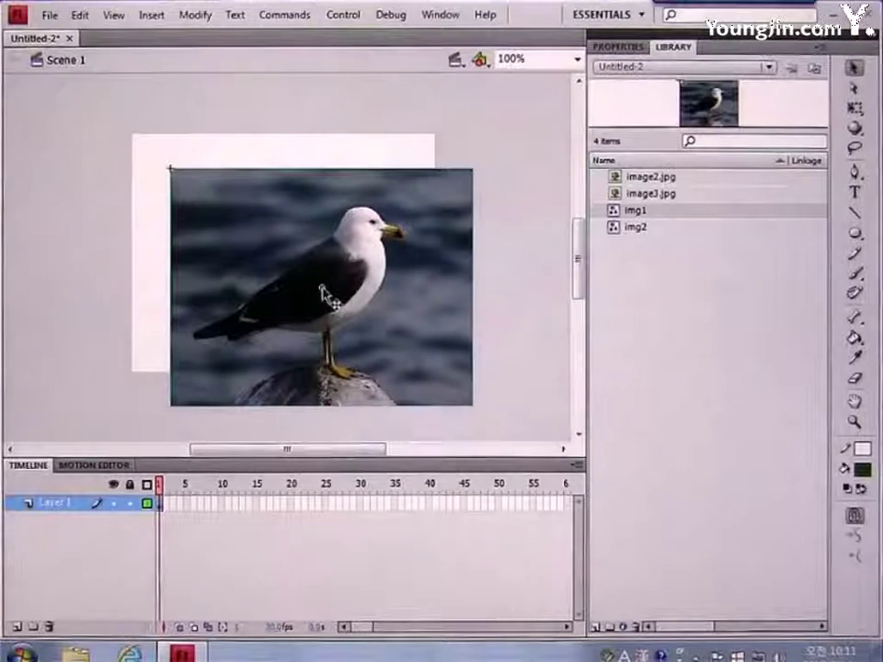
Position the img1 instance at X 0, Y 0 on the main stage.
click(620, 47)
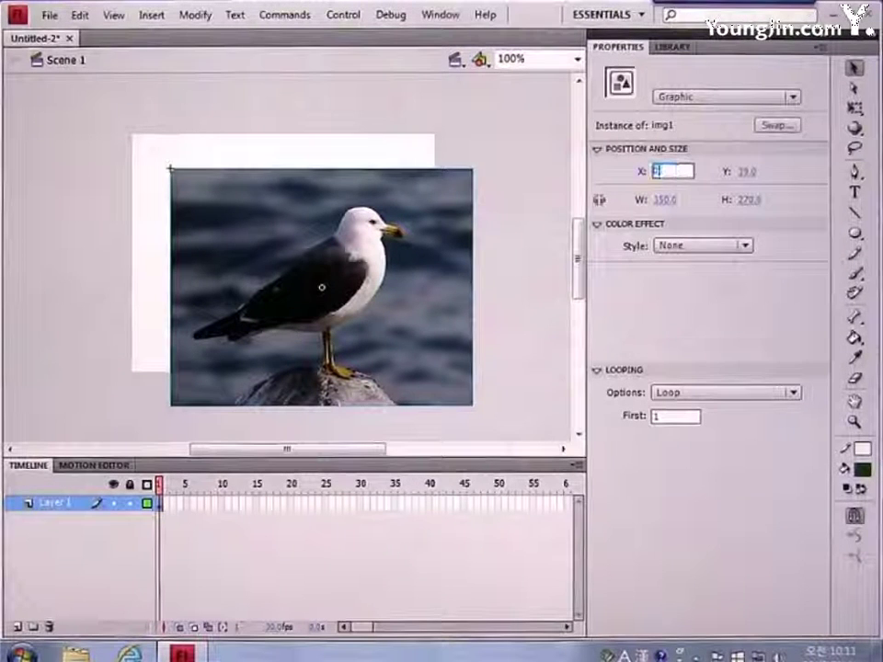
text(0)
key(Tab)
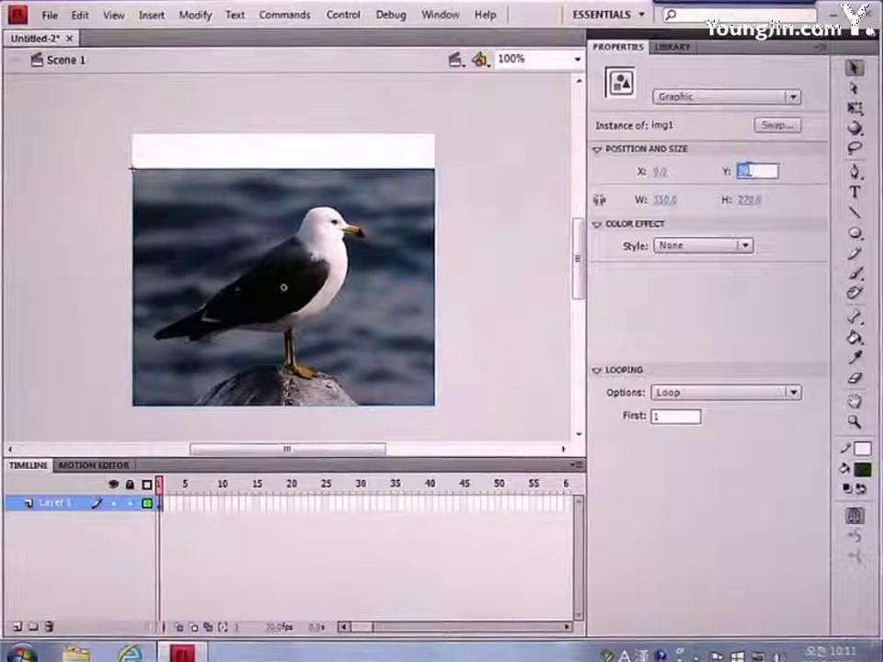
text(0)
key(Return)
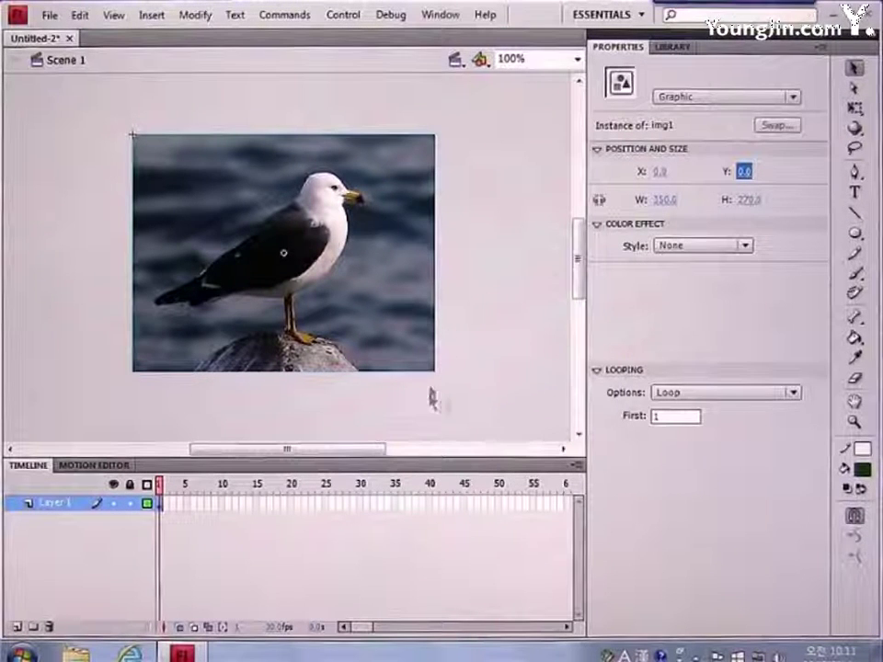
Extend Layer 1's frames to frame 120.
drag(369, 630, 397, 633)
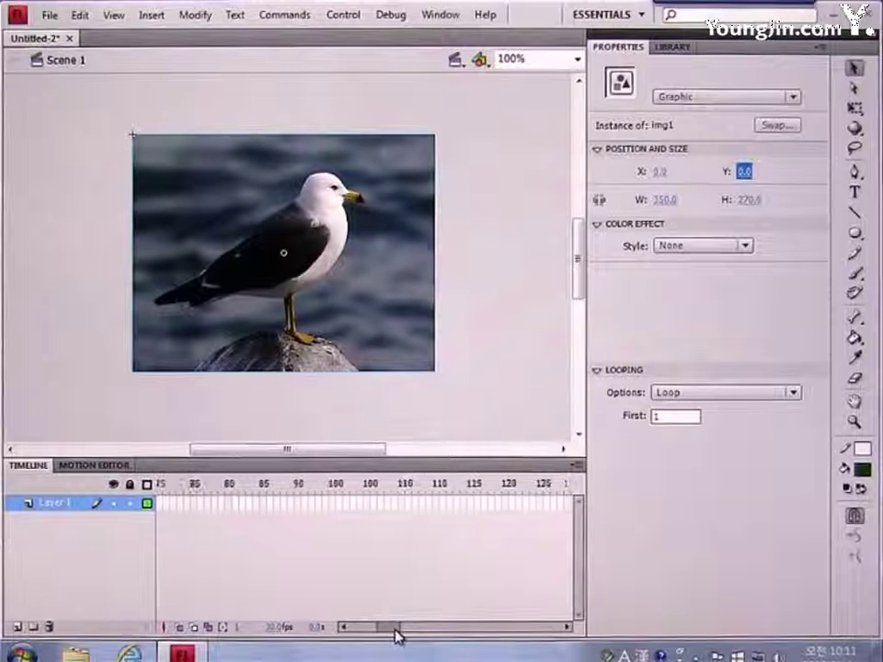
click(470, 505)
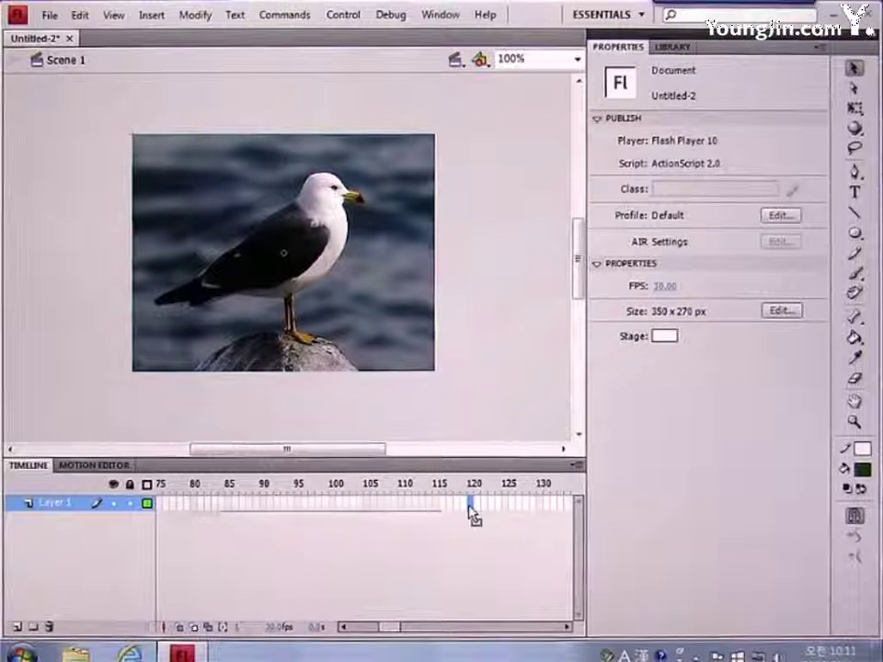
key(F5)
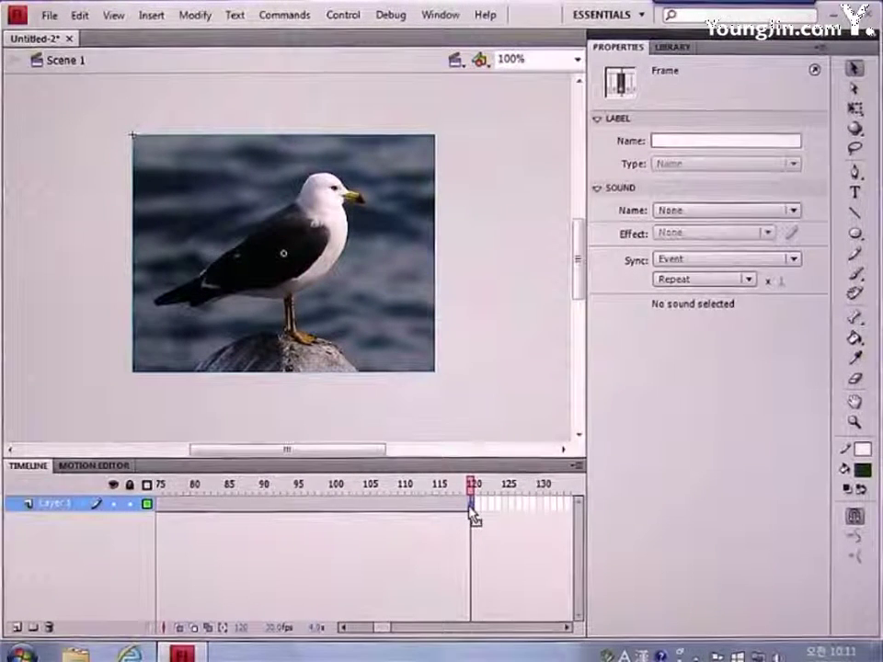
Add a new layer above Layer 1 and insert a blank keyframe at its frame 20.
click(15, 628)
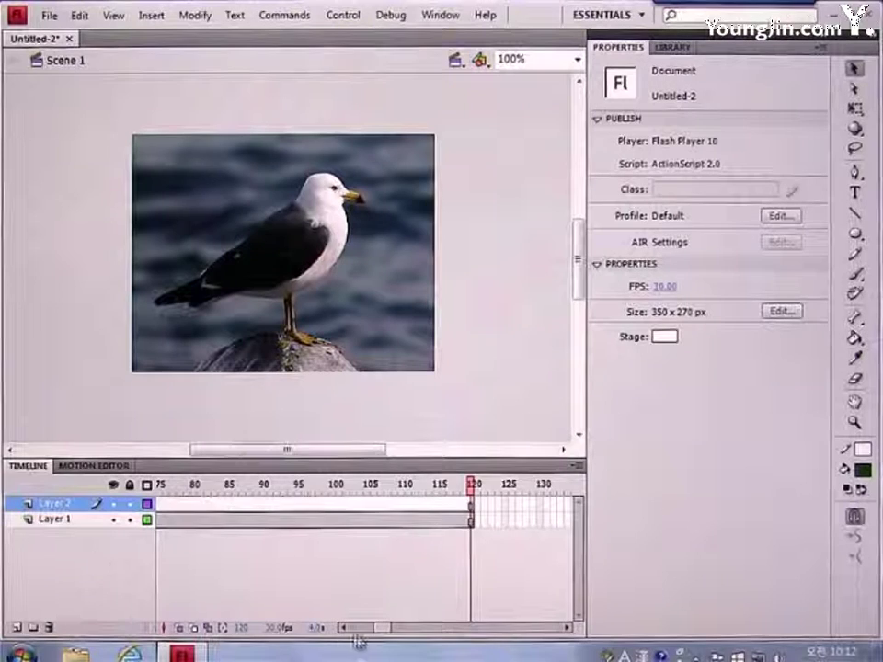
drag(385, 629, 357, 633)
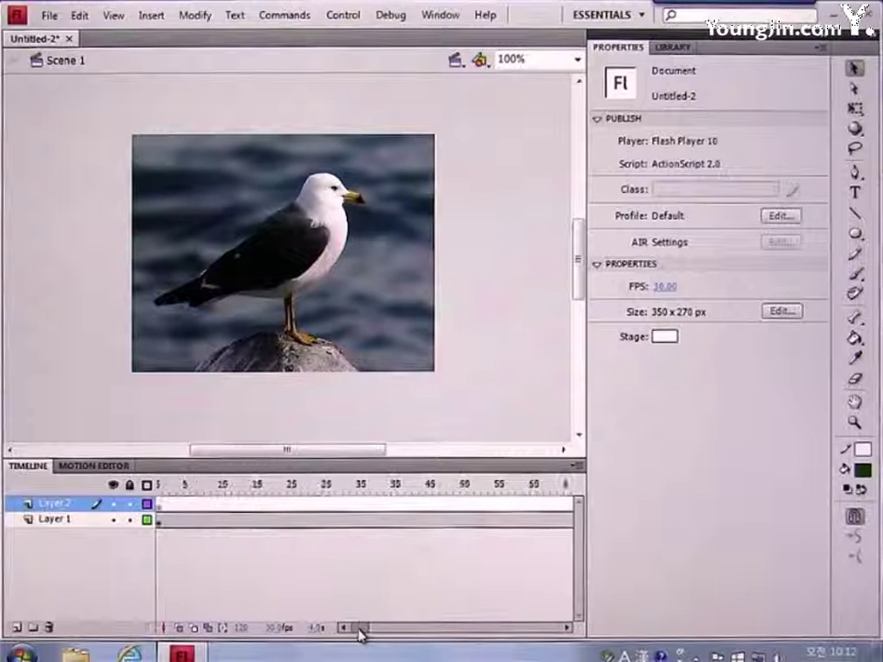
click(291, 509)
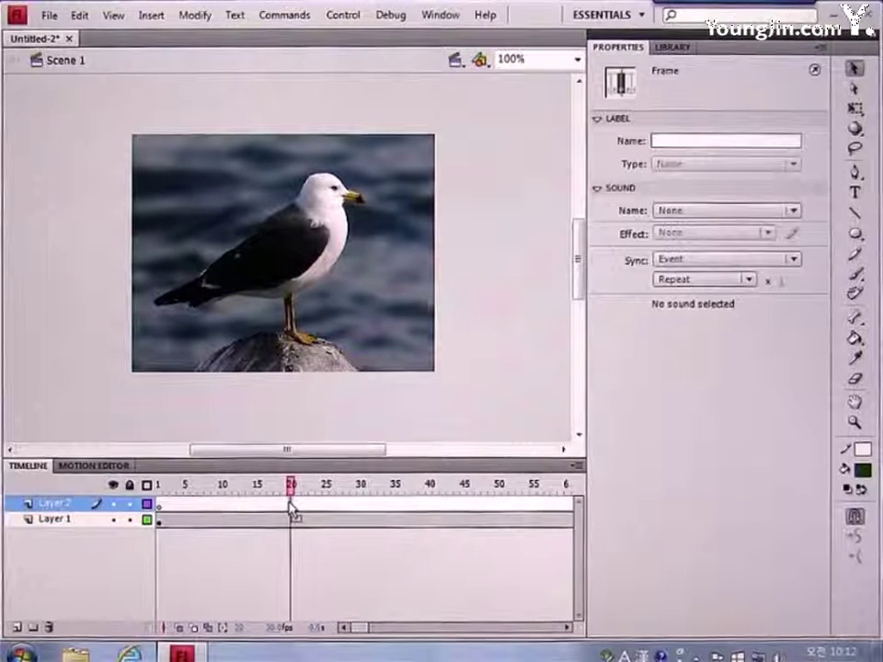
key(F5)
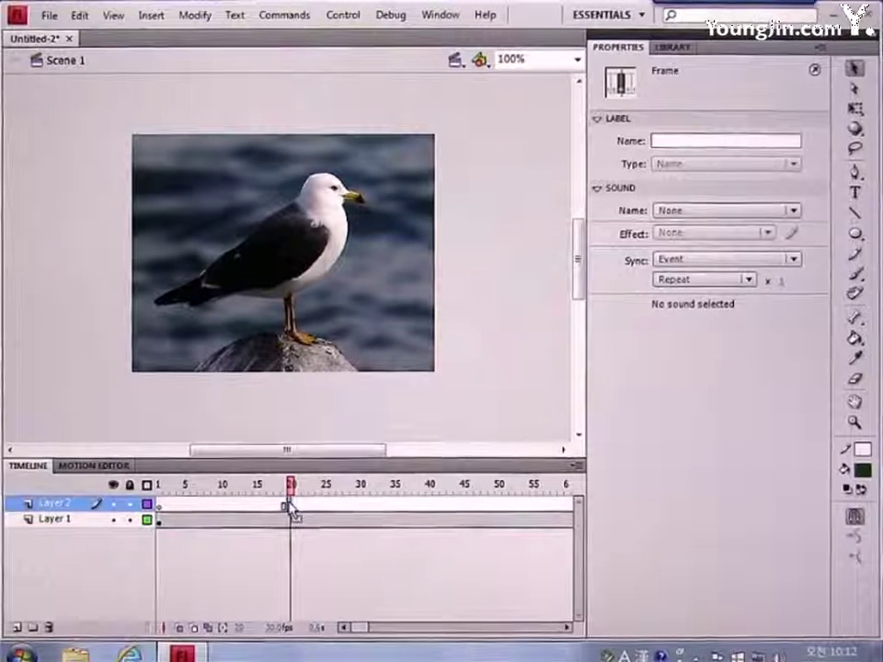
Place an instance of img2 on Layer 2 at frame 20 and position it at X 0, Y 0.
click(676, 50)
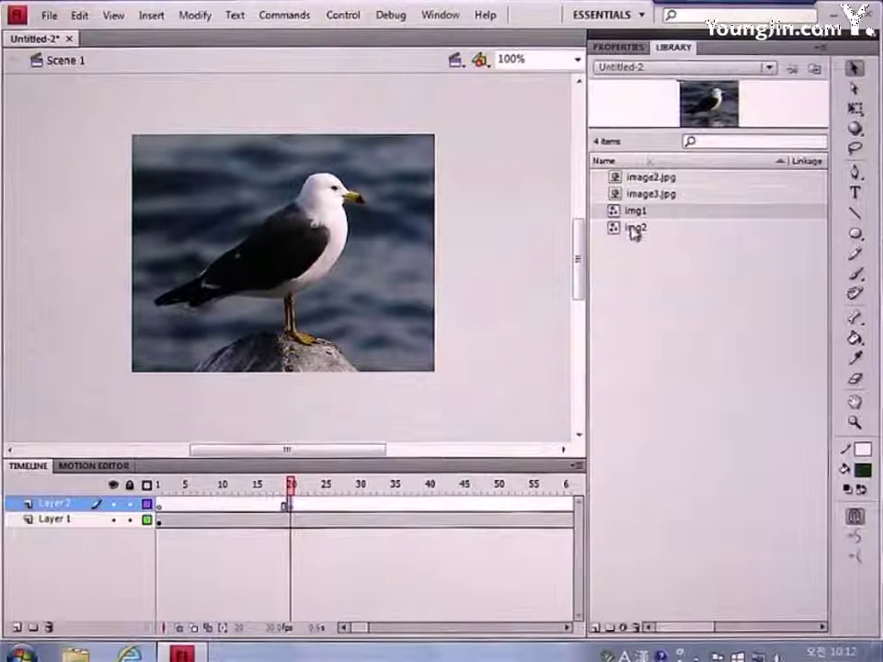
drag(633, 230, 340, 308)
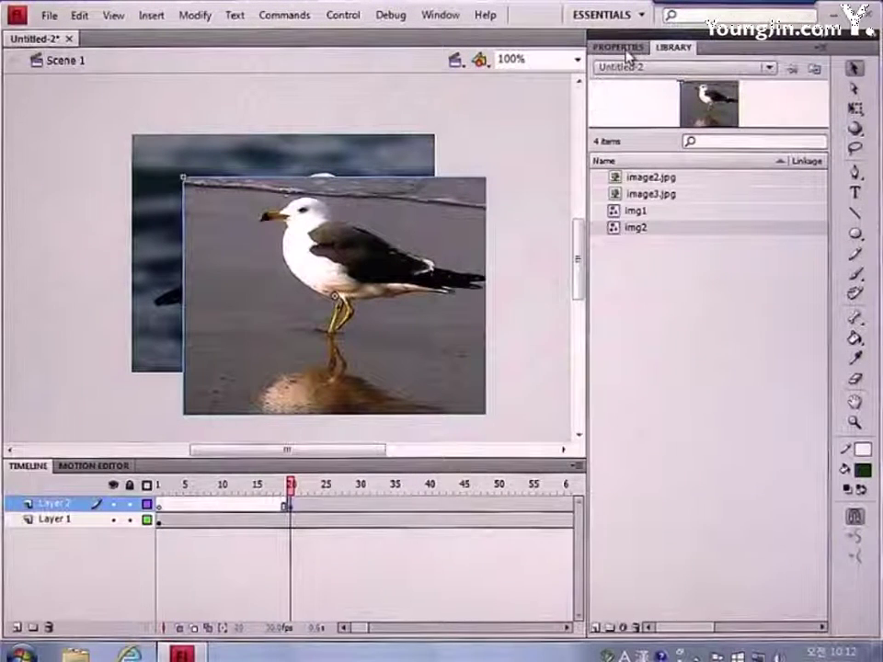
click(624, 47)
click(662, 173)
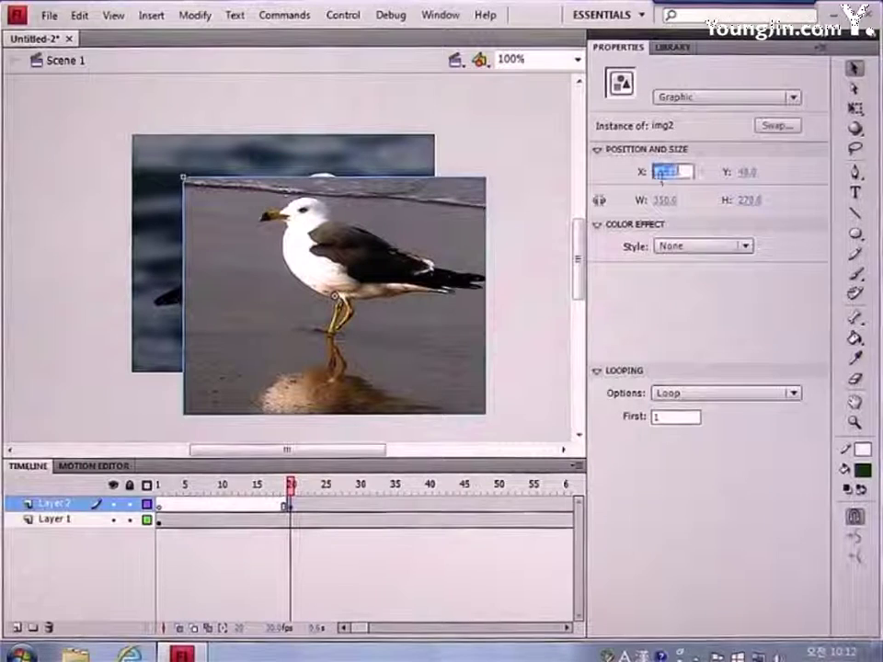
text(0)
click(746, 173)
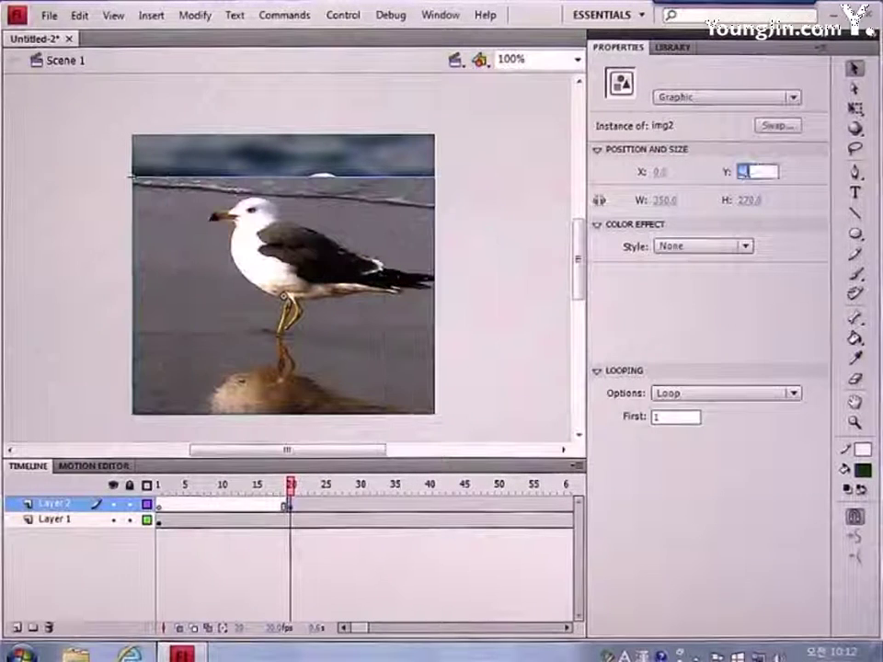
text(0)
key(Return)
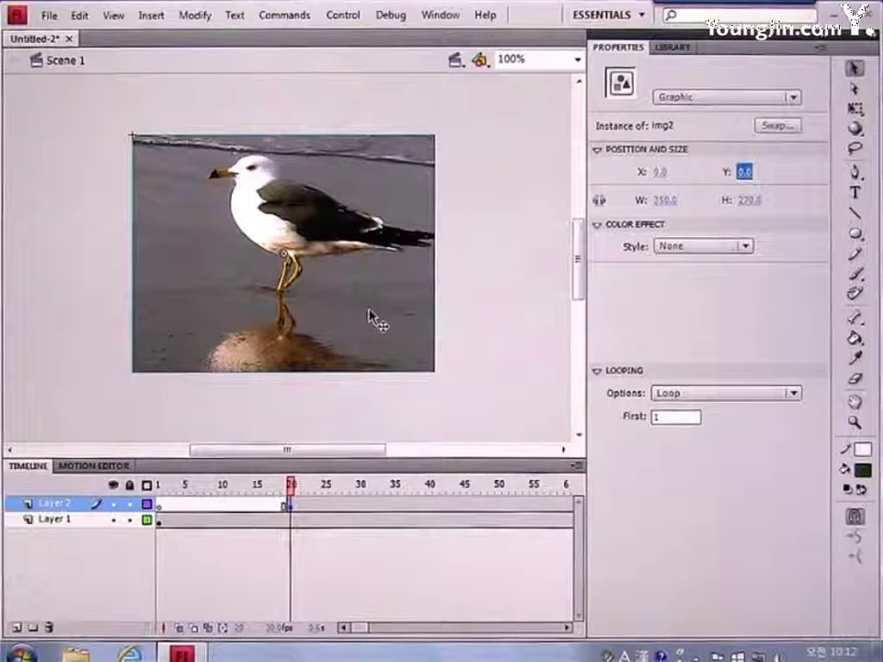
Add a third layer above Layer 2 and insert a keyframe at its frame 20.
click(17, 628)
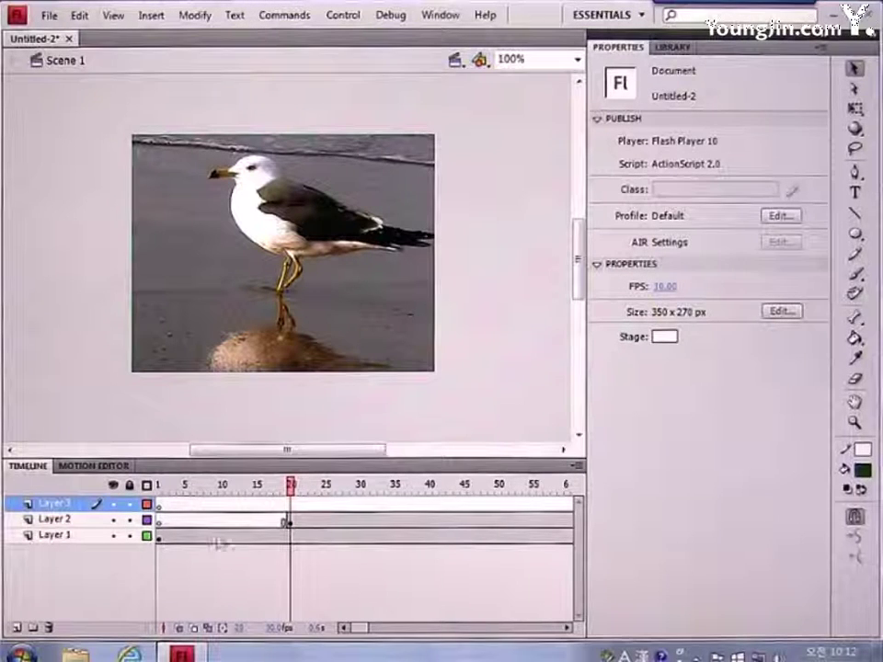
click(289, 506)
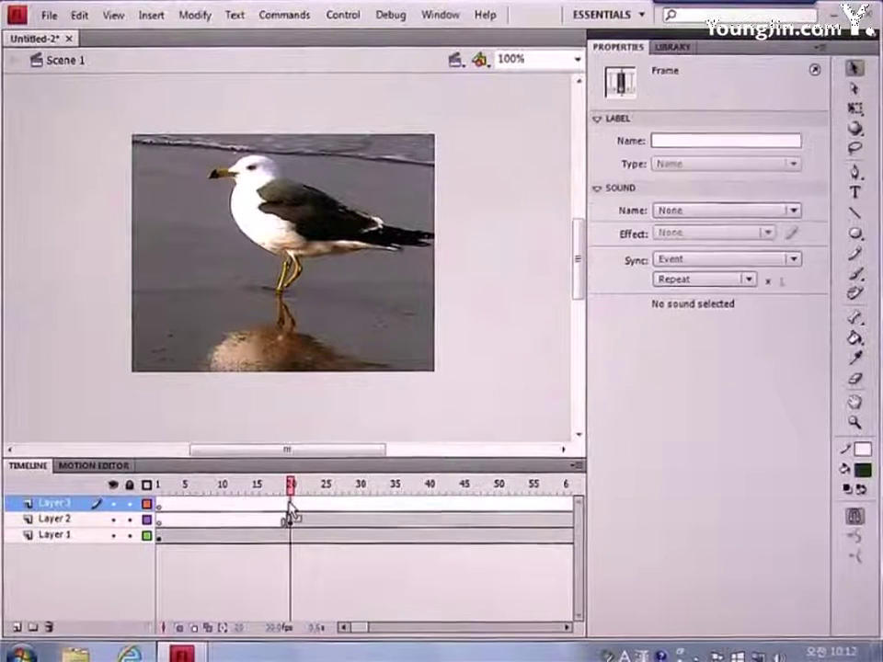
key(F6)
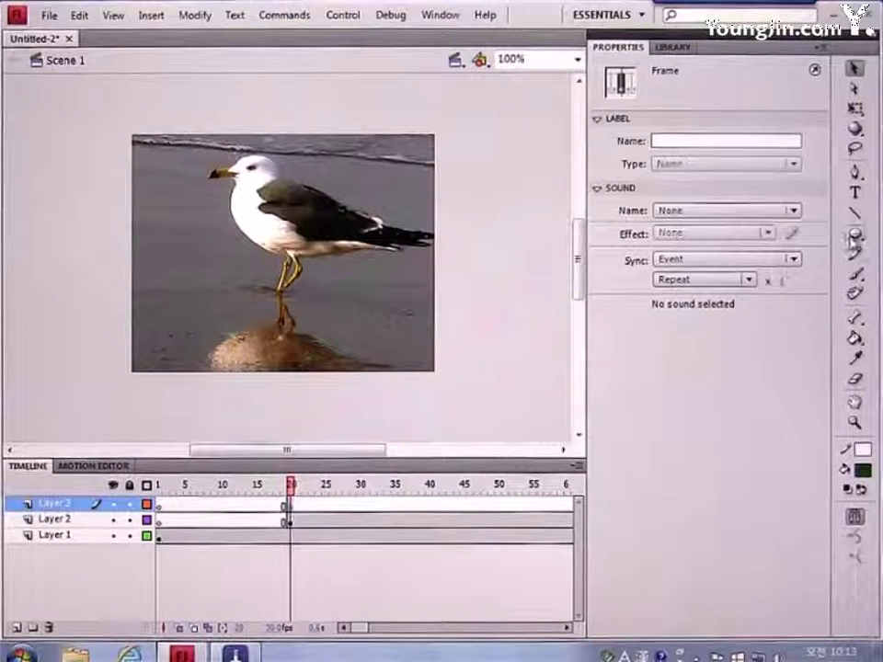
Draw a dark green circle about 172 px in diameter over the seagull on Layer 3 with the Oval tool.
click(854, 233)
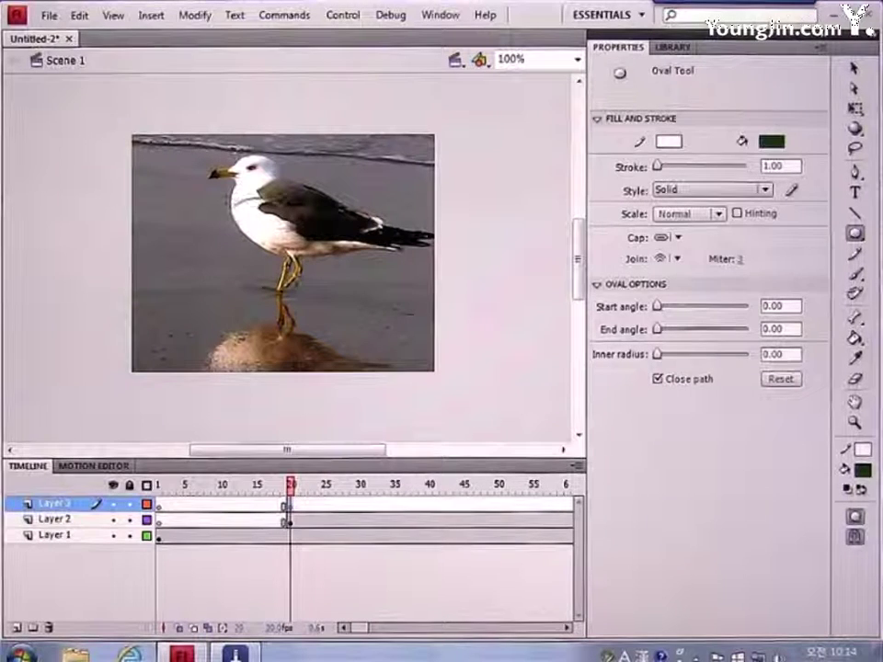
drag(221, 199, 369, 350)
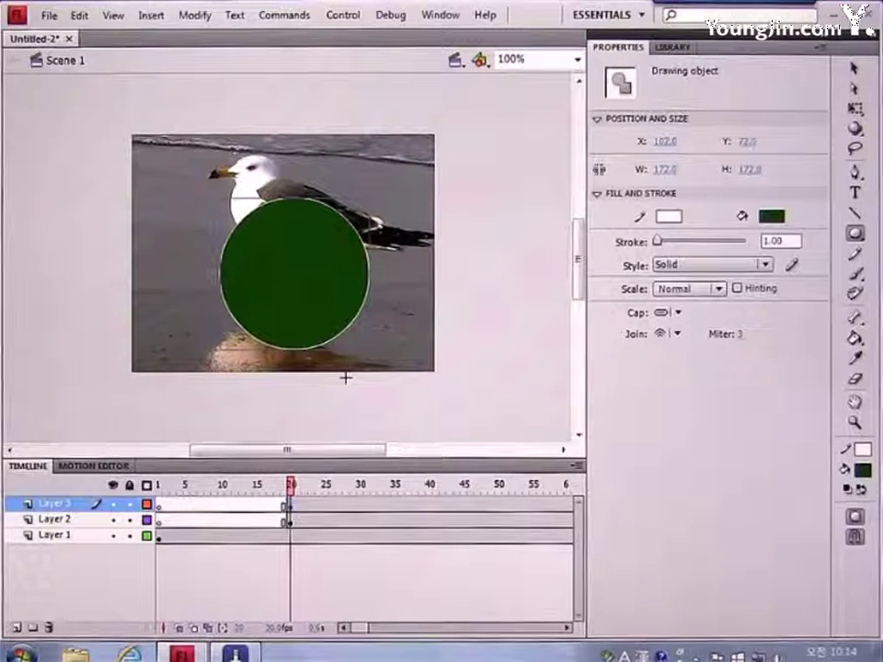
click(853, 68)
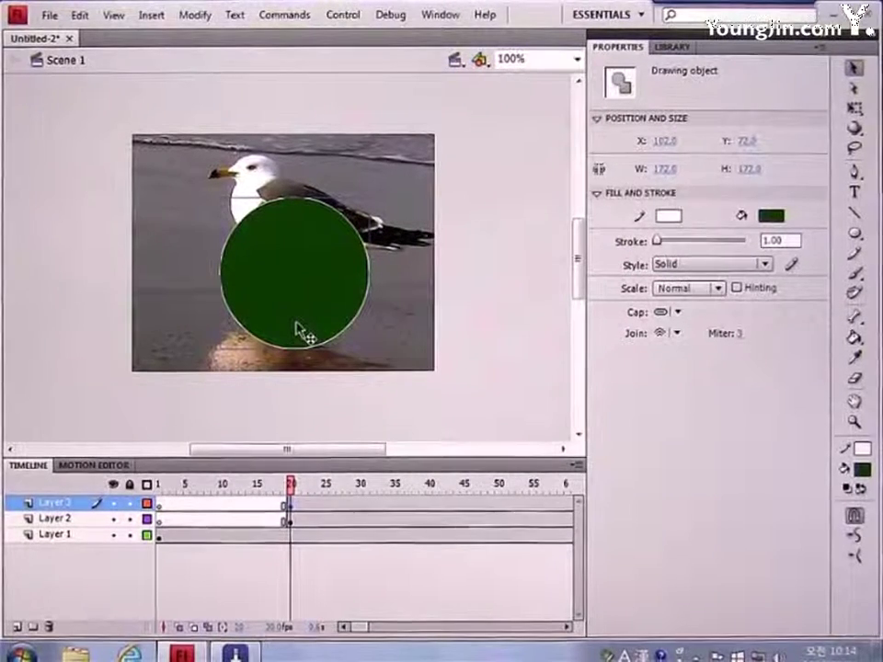
Convert the green circle to a Graphic symbol named mask with a centred registration point.
key(F8)
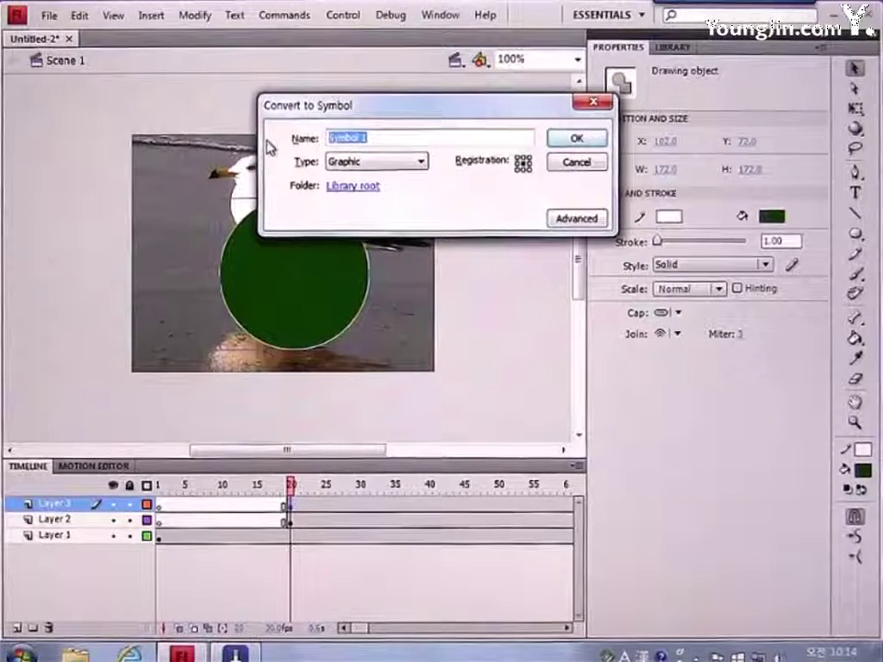
text(mai)
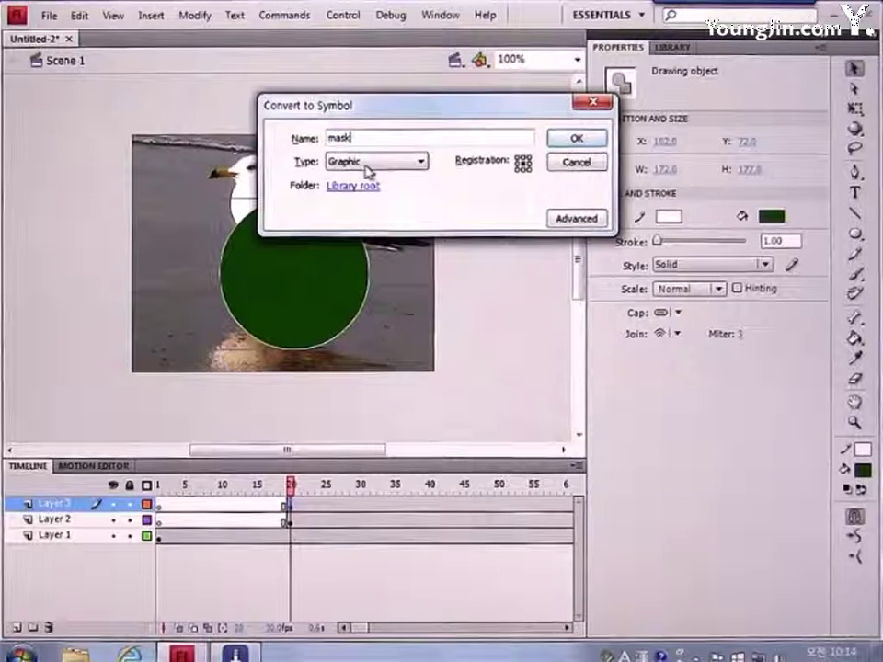
click(366, 164)
click(357, 199)
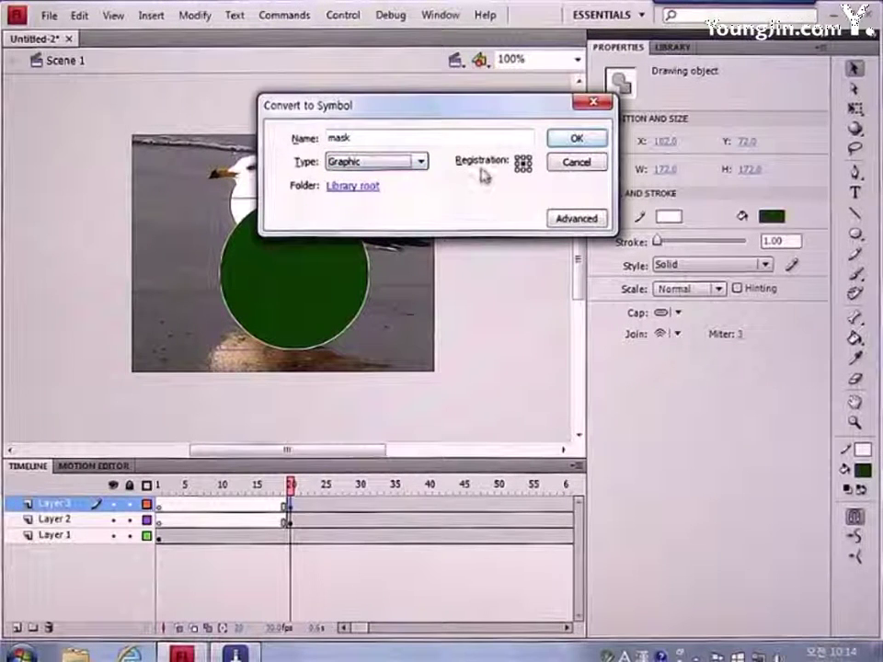
click(522, 165)
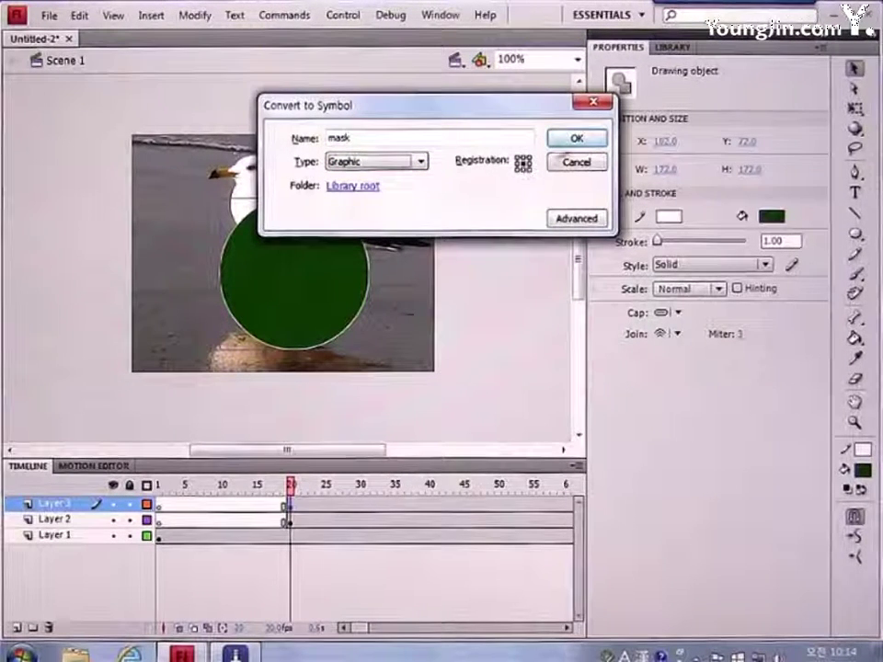
key(Return)
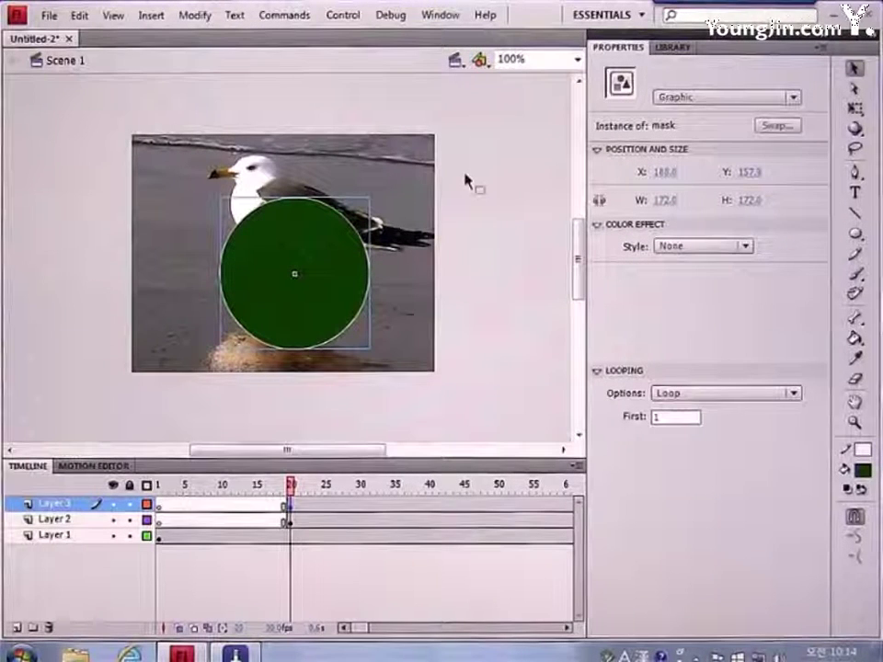
Position the mask instance at X 175, Y 135, the centre of the stage.
click(657, 173)
text(1)
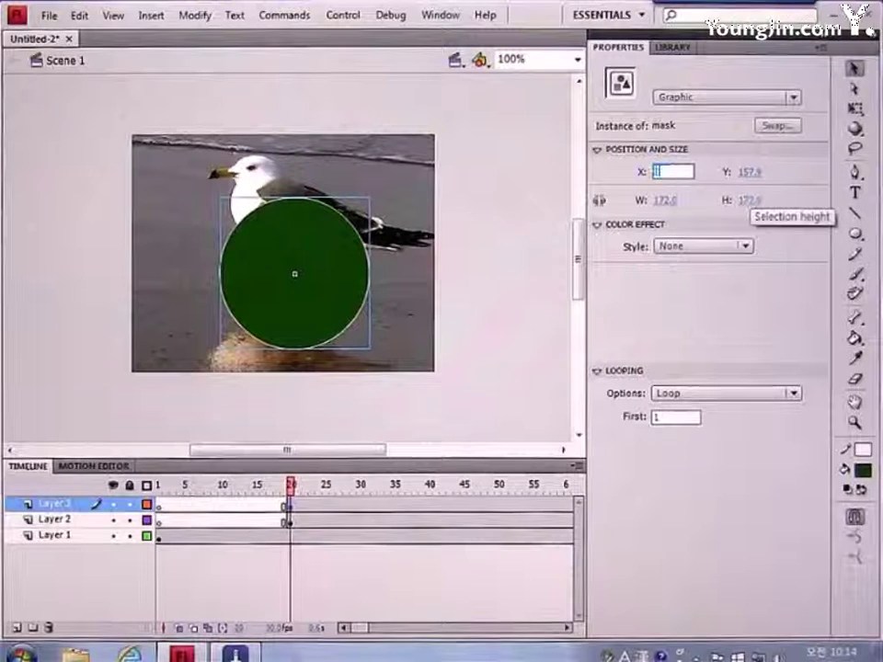
text(75)
key(Return)
click(741, 172)
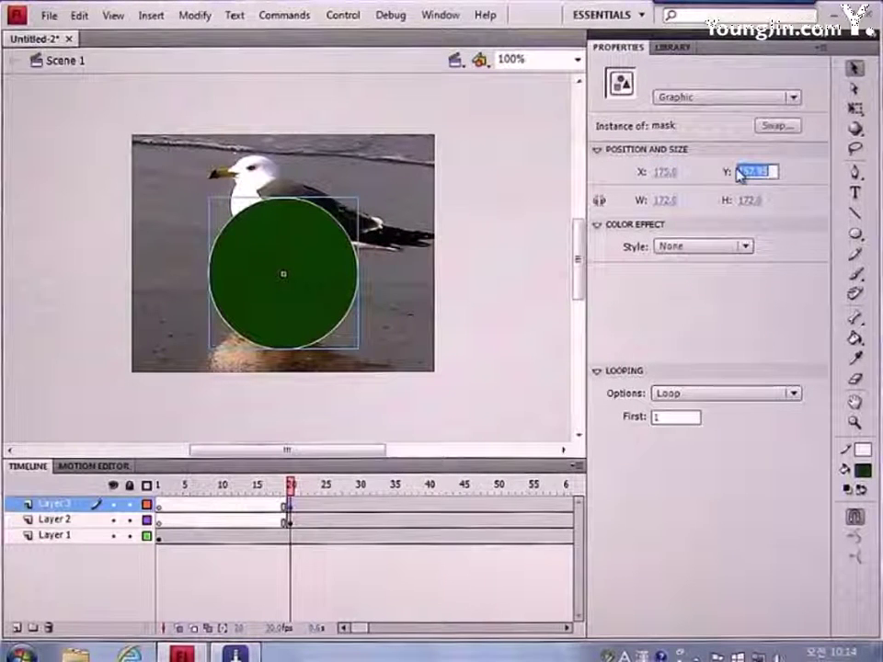
text(135)
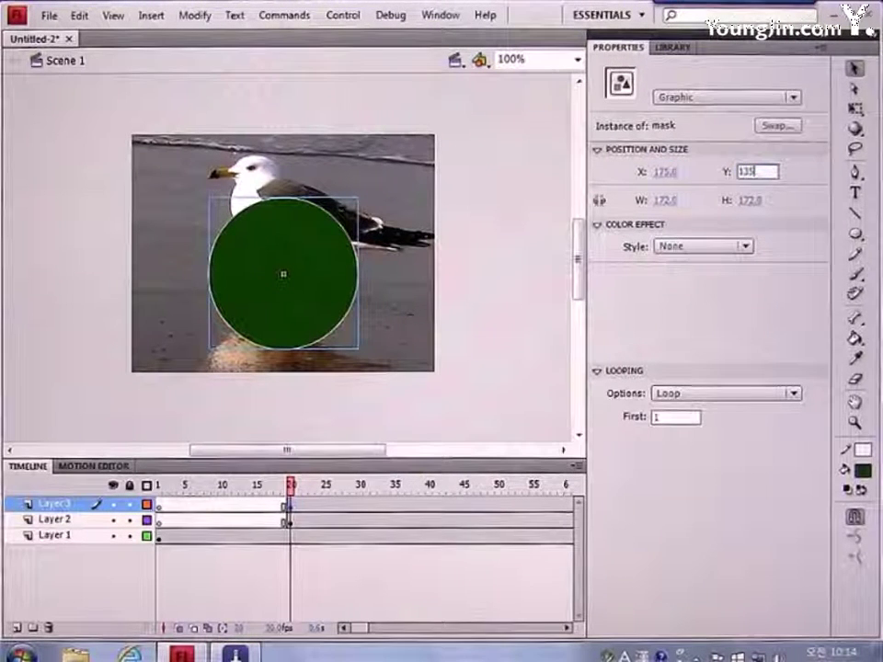
Set the mask instance's width and height to 5 px each.
click(664, 201)
text(5)
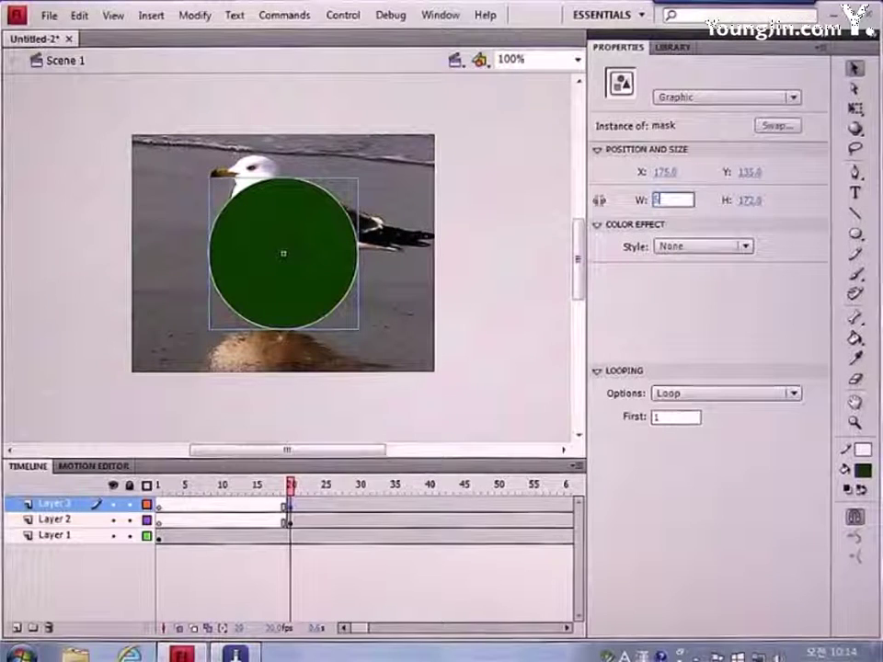
click(759, 201)
text(5)
key(Return)
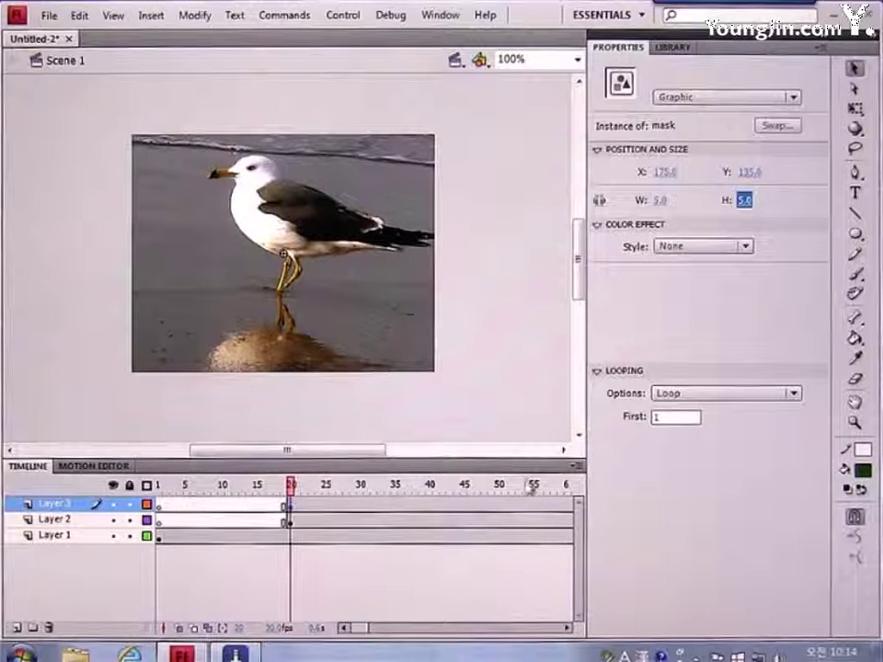
Insert a keyframe at frame 50 of Layer 3 and set its mask instance to 480 px wide and 480 px high.
click(499, 509)
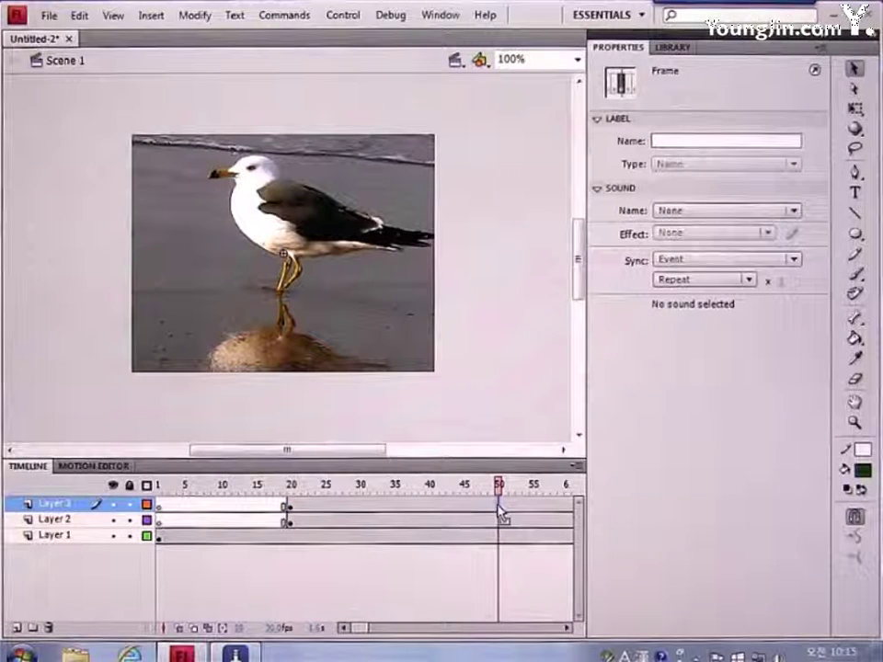
key(F5)
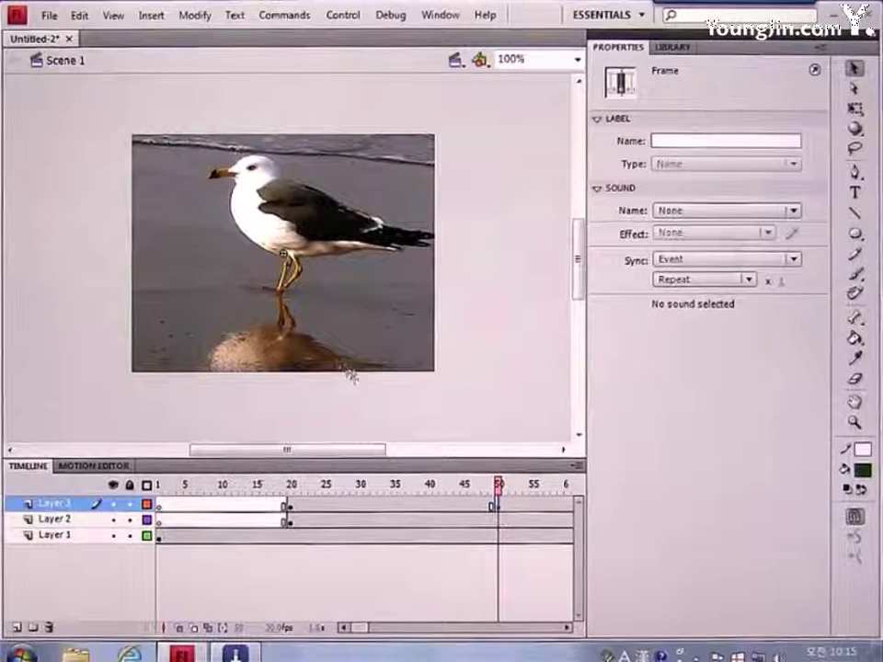
click(291, 265)
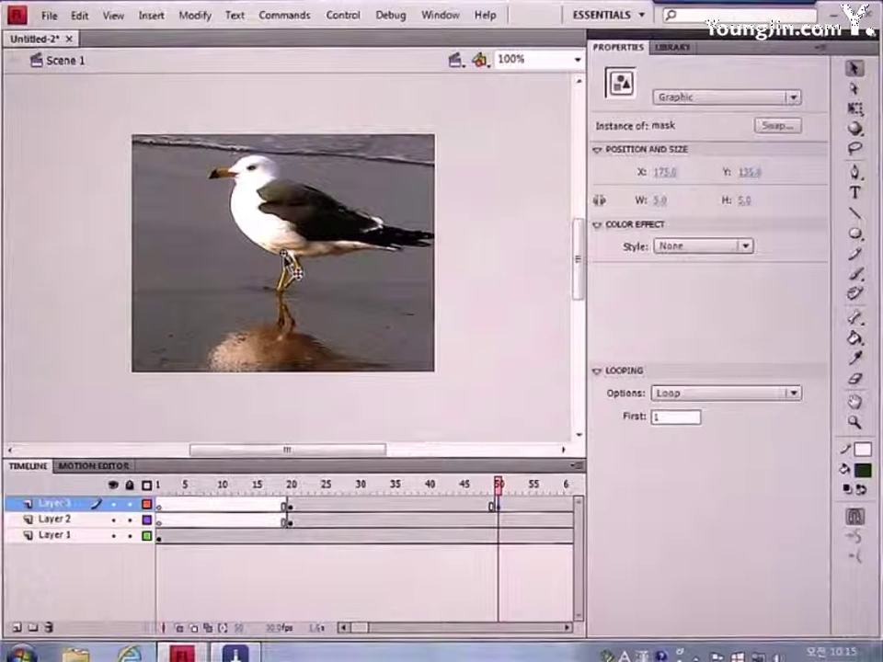
text(480)
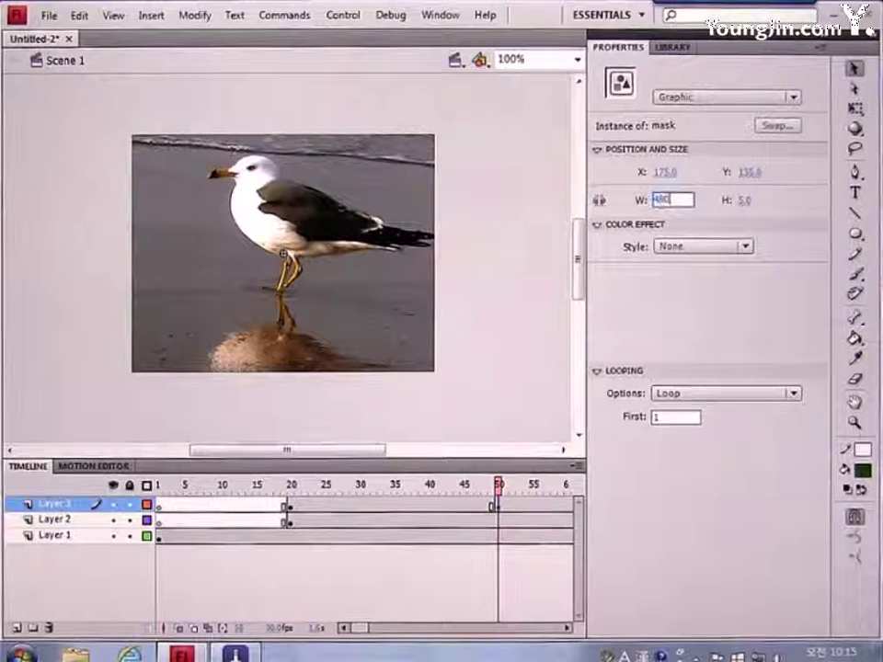
click(747, 201)
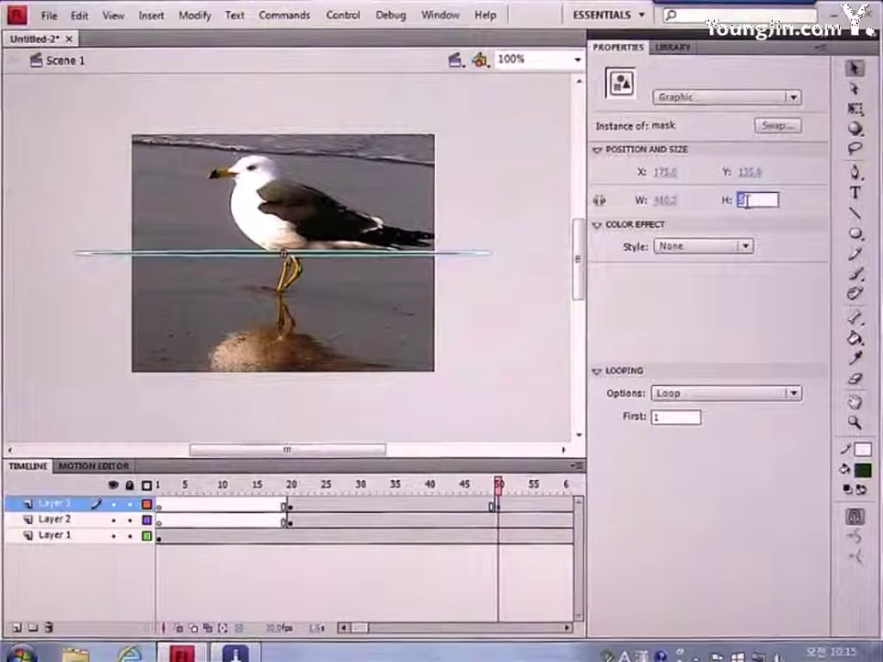
text(480)
key(Return)
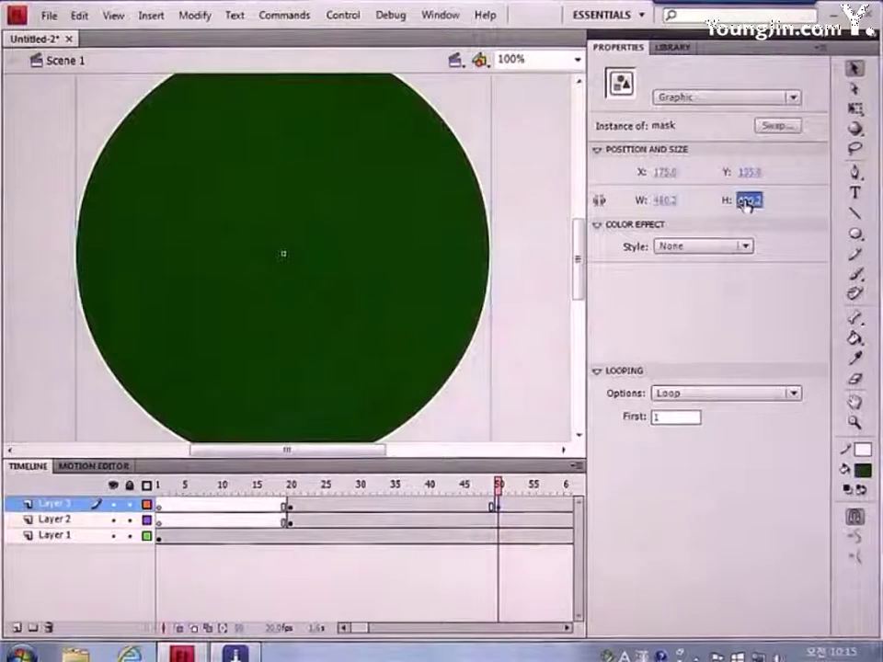
Create a classic tween between frames 20 and 50 on Layer 3.
right_click(374, 511)
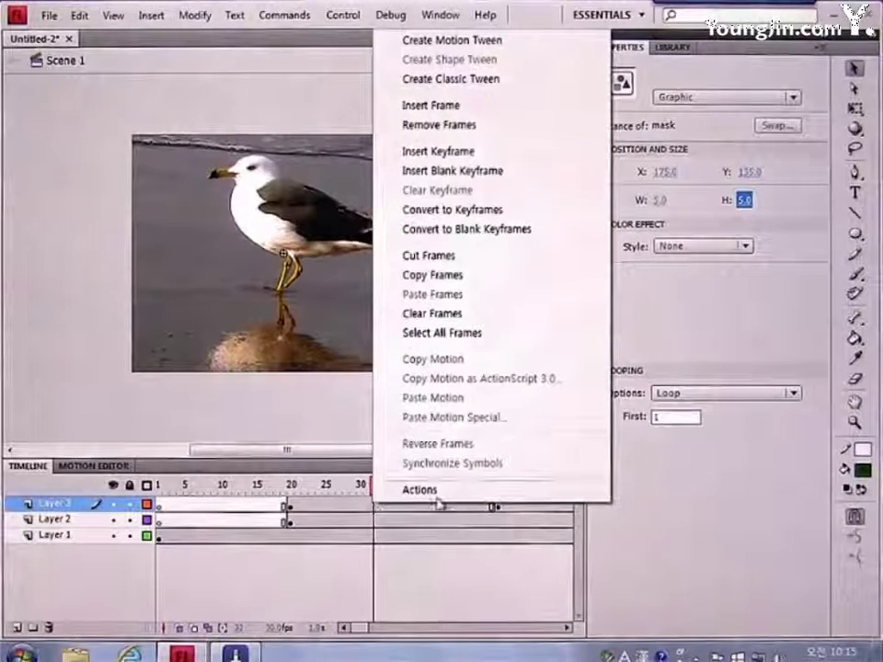
click(474, 81)
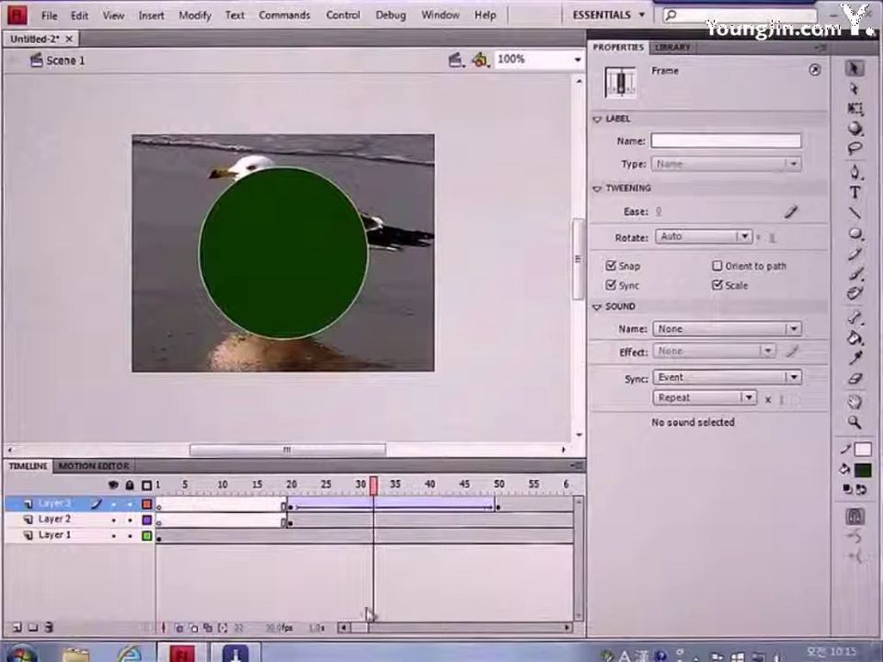
Insert keyframes at frames 70 and 100 of Layer 3.
drag(364, 632, 377, 635)
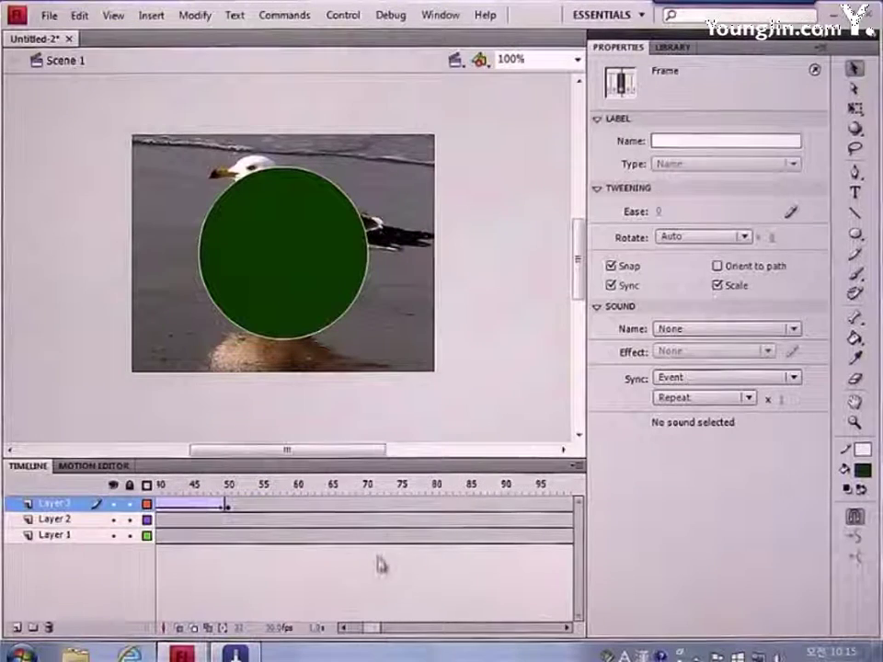
click(369, 509)
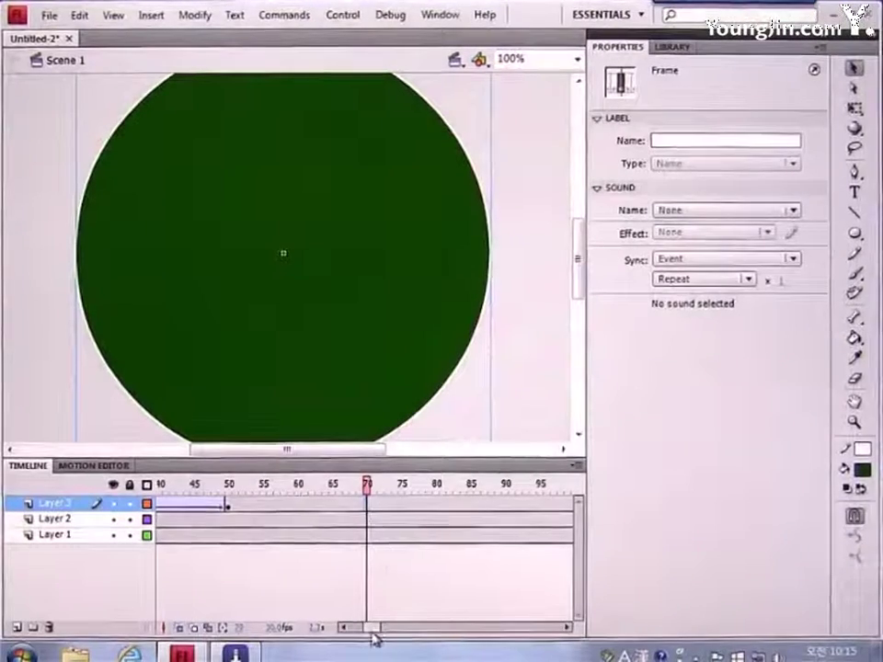
drag(372, 638, 378, 635)
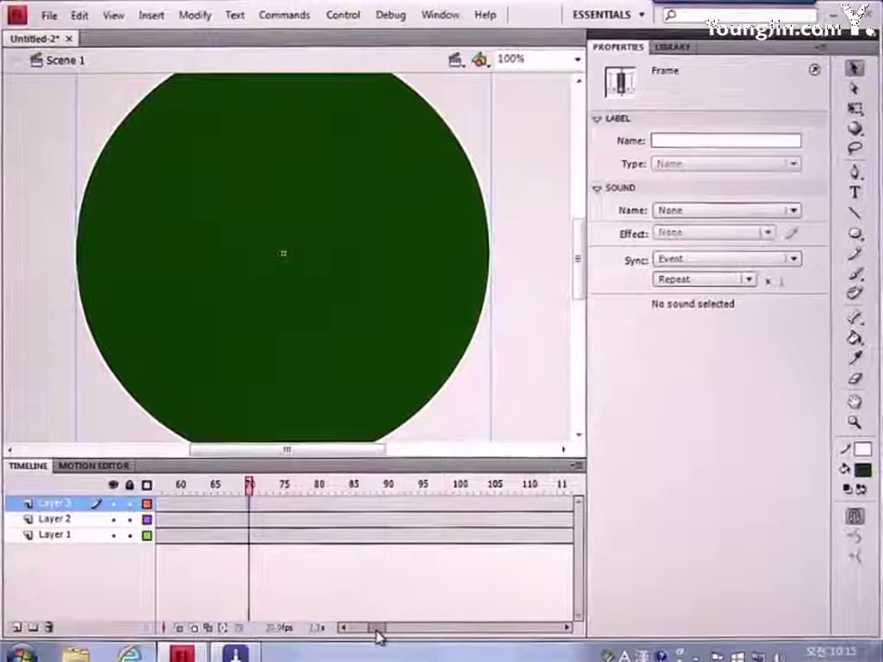
click(459, 510)
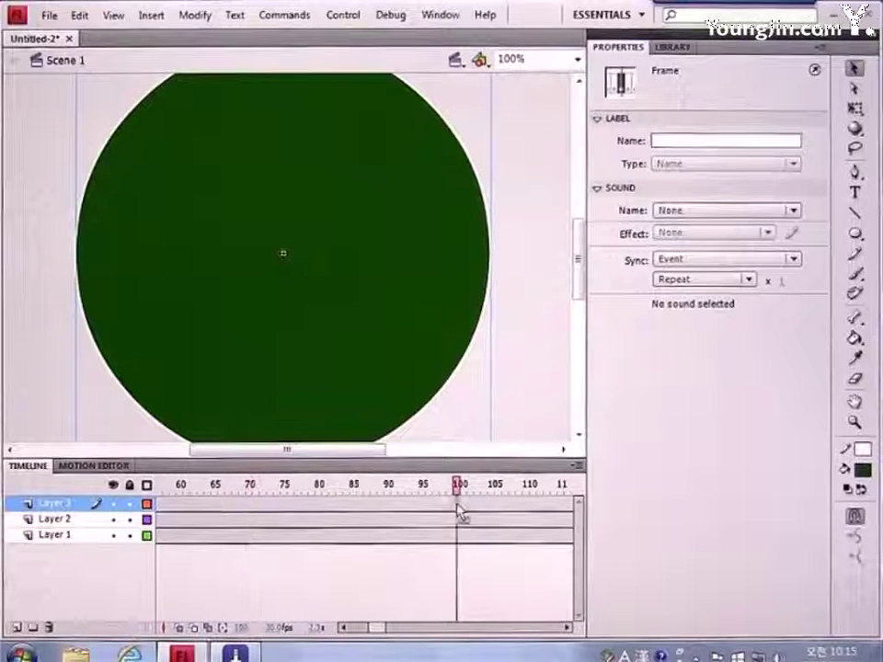
click(250, 507)
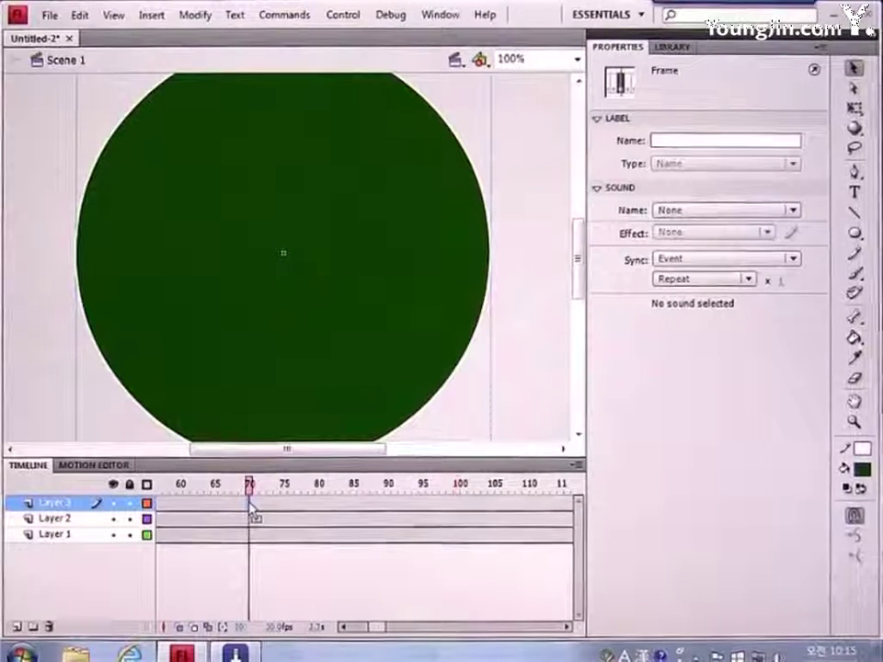
click(460, 506)
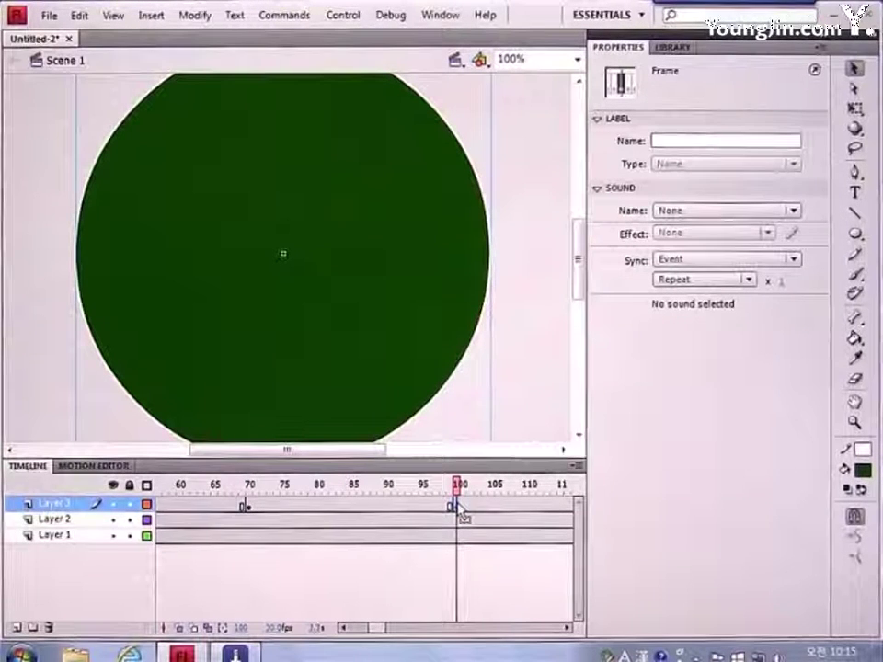
Set the frame 100 mask instance to 5 px wide and high, and create a classic tween between frames 70 and 100 on Layer 3.
click(386, 308)
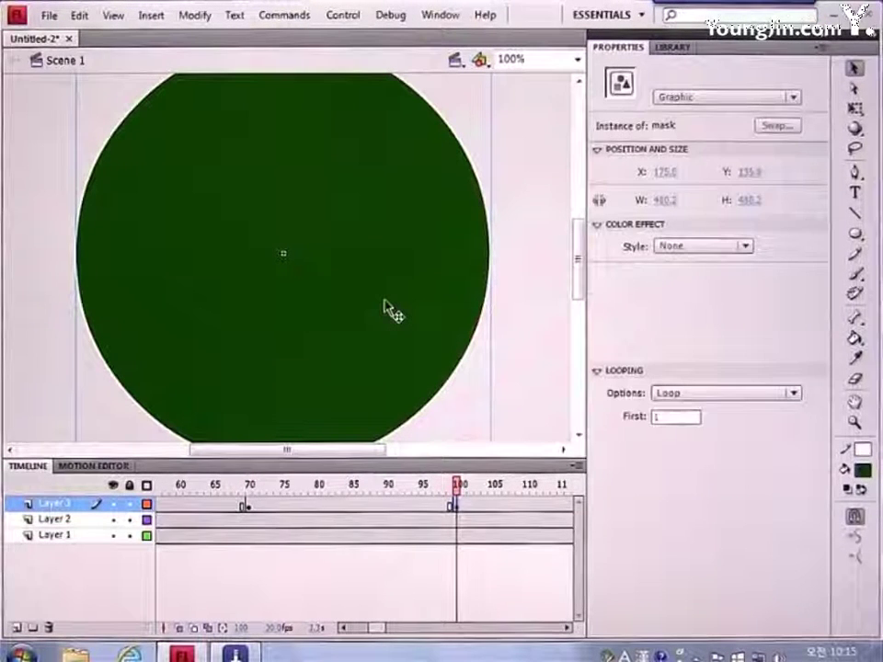
click(663, 202)
text(4)
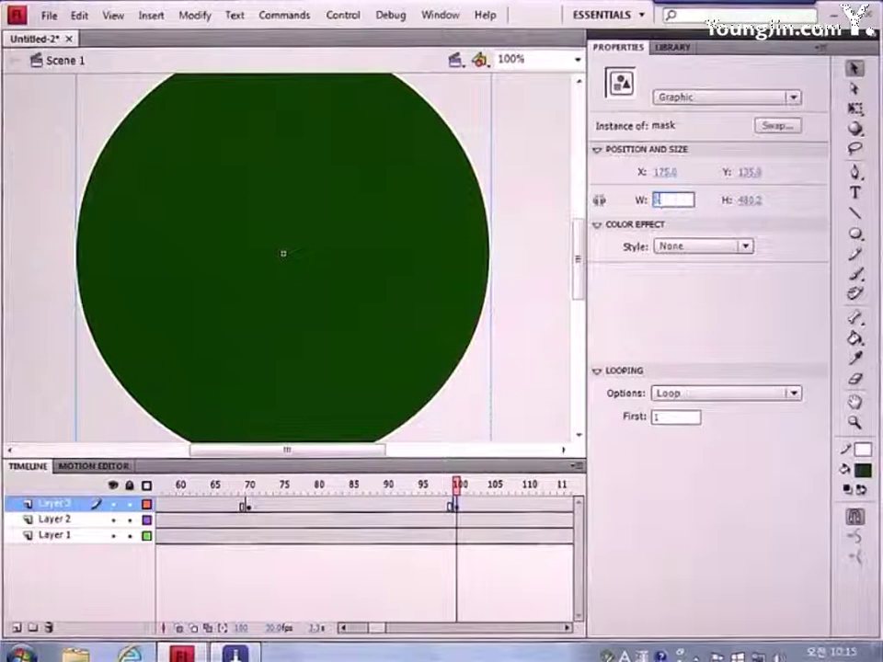
key(Return)
click(748, 201)
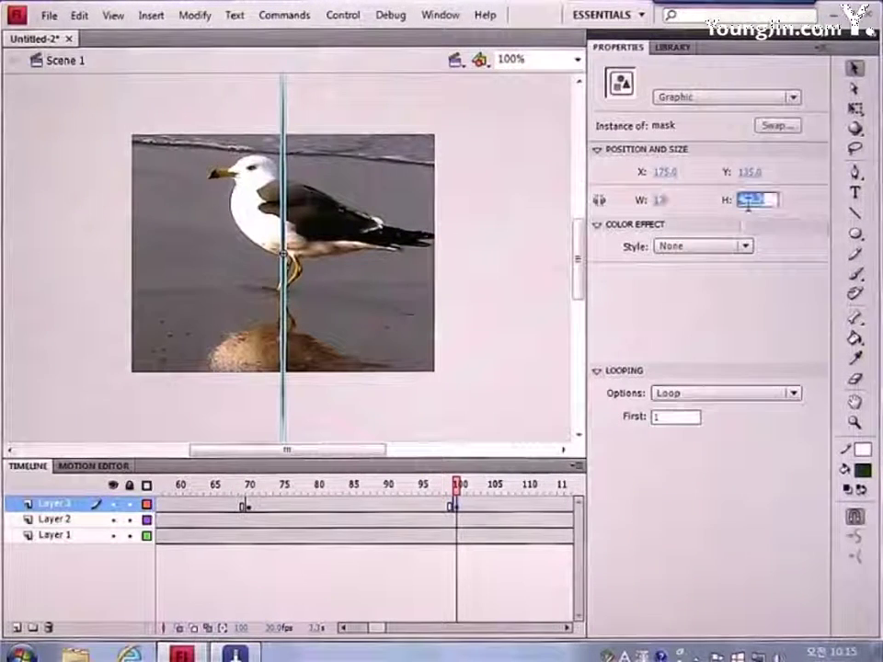
text(5)
key(Return)
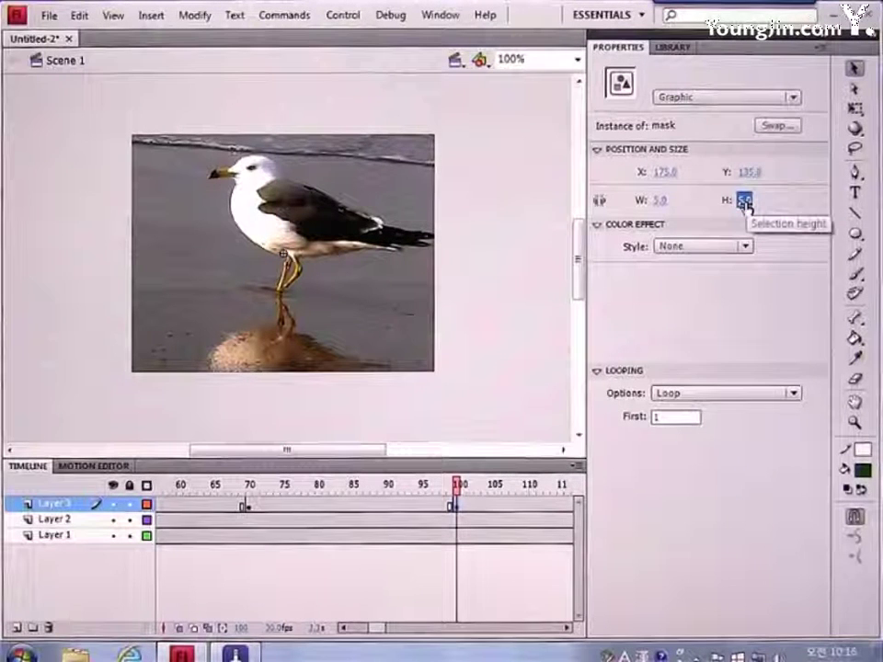
right_click(348, 512)
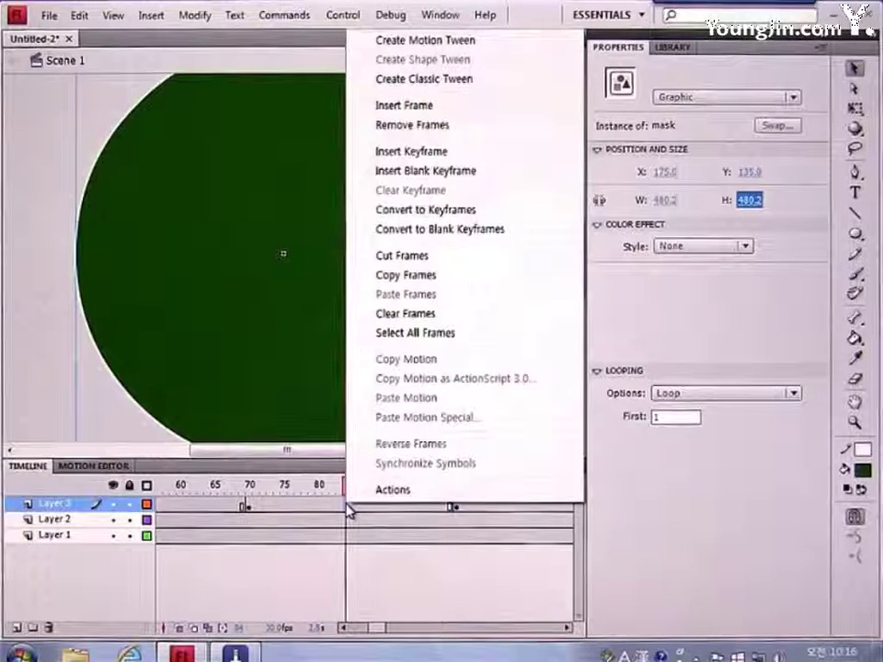
click(417, 80)
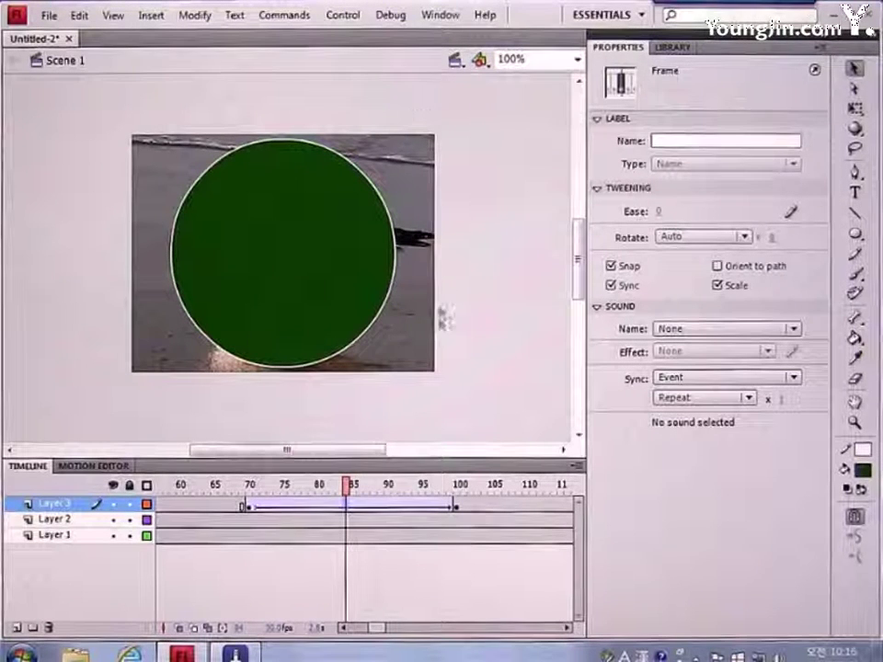
Insert blank keyframes at frame 101 of Layers 2 and 3, and turn Layer 3 into a mask for Layer 2.
click(463, 521)
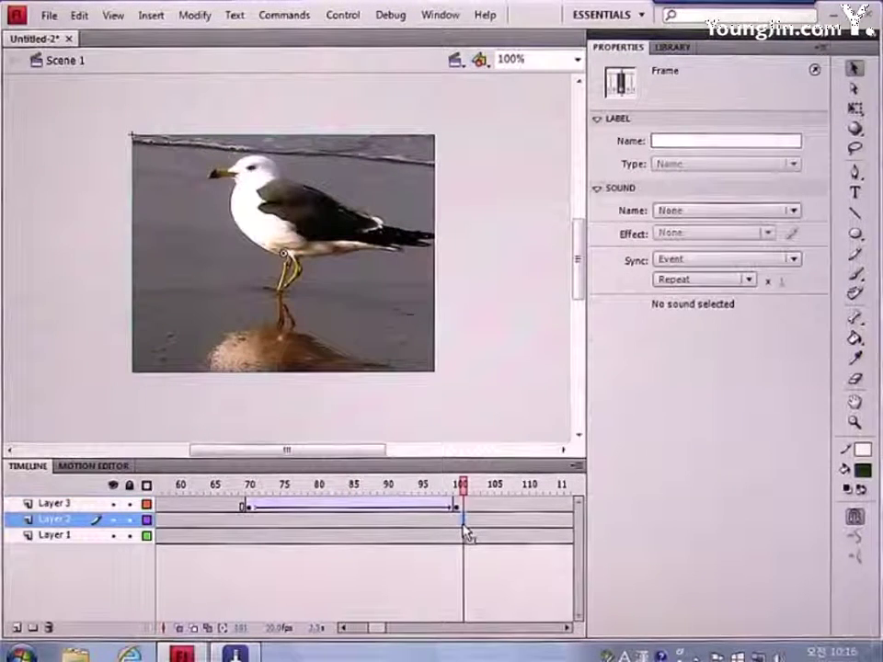
key(F7)
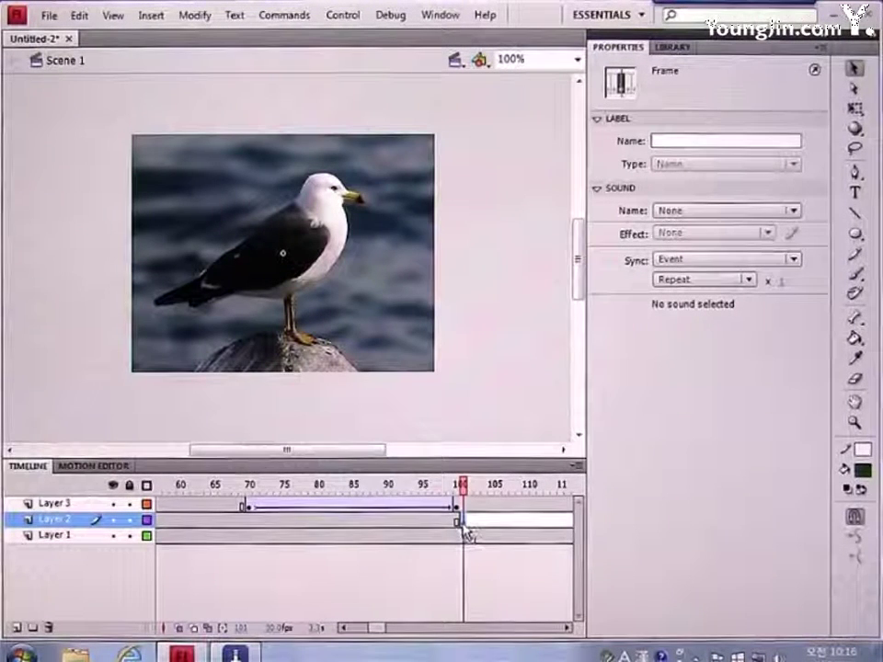
click(465, 505)
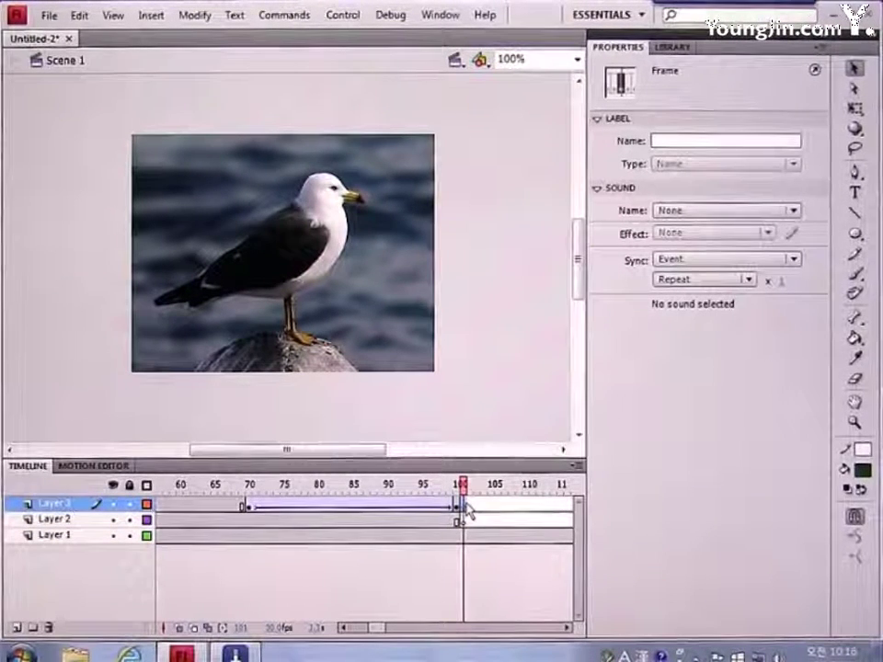
right_click(81, 511)
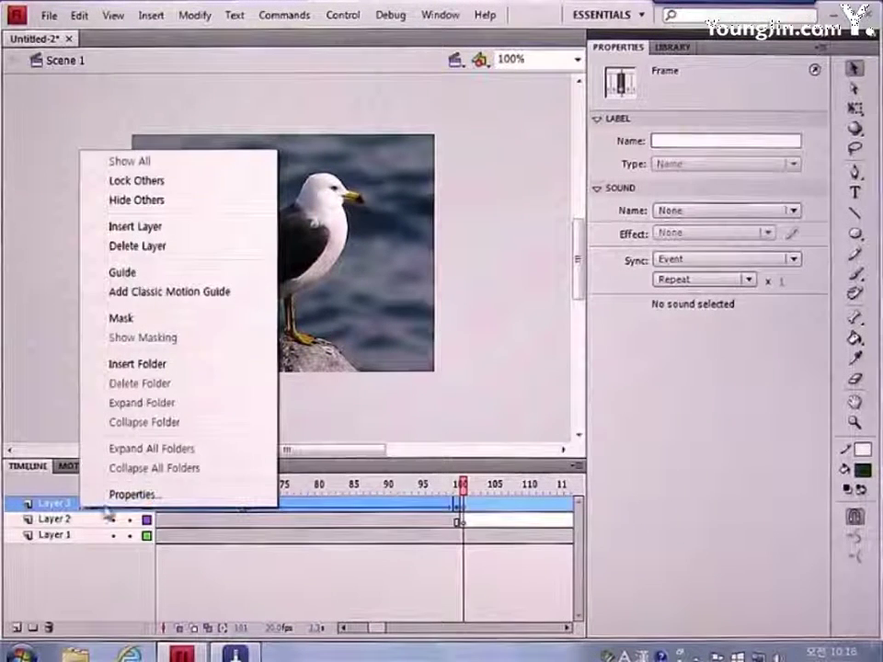
click(120, 319)
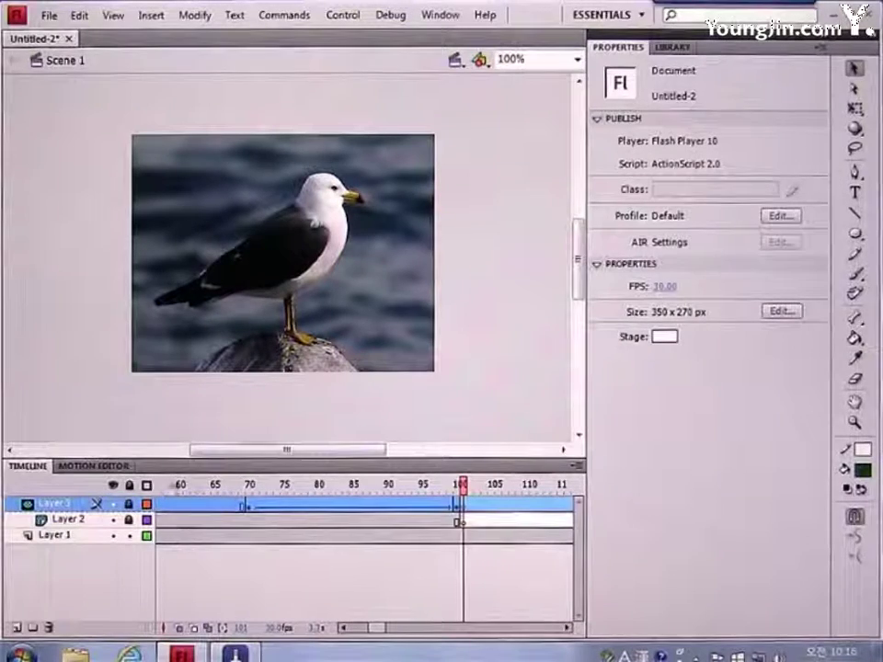
Save the document as main in the 작업 folder and test the movie.
click(45, 17)
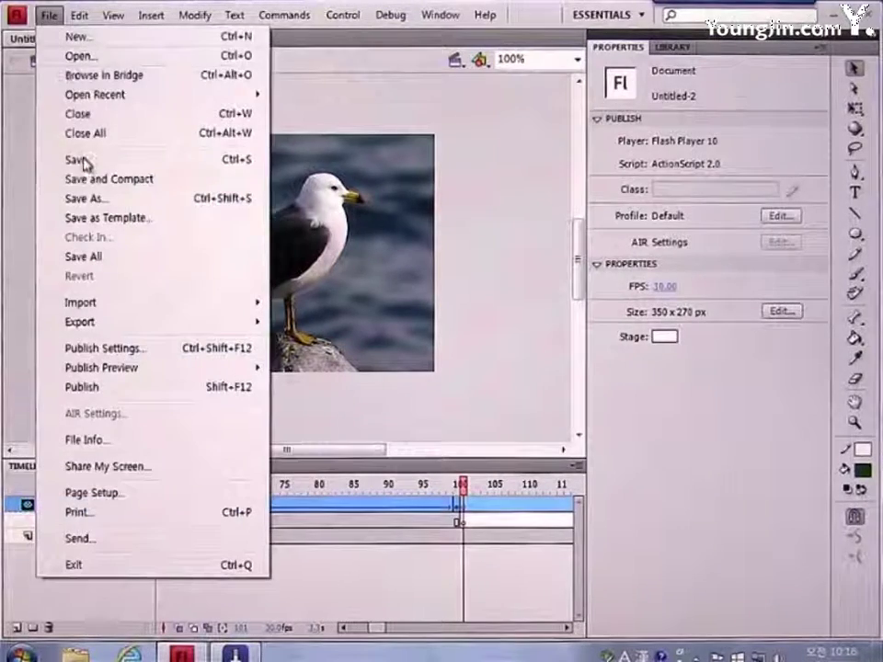
click(77, 160)
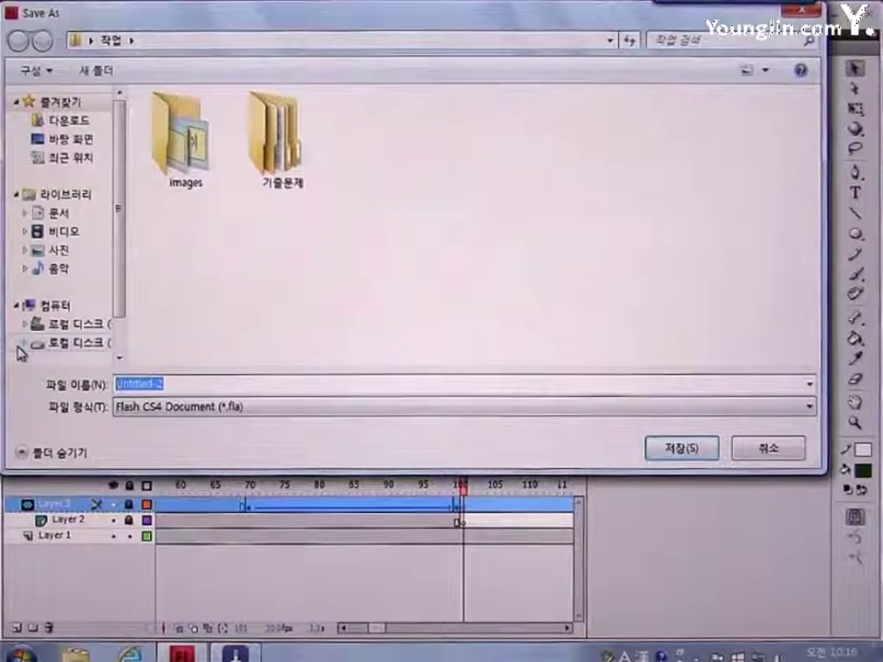
text(main)
key(Return)
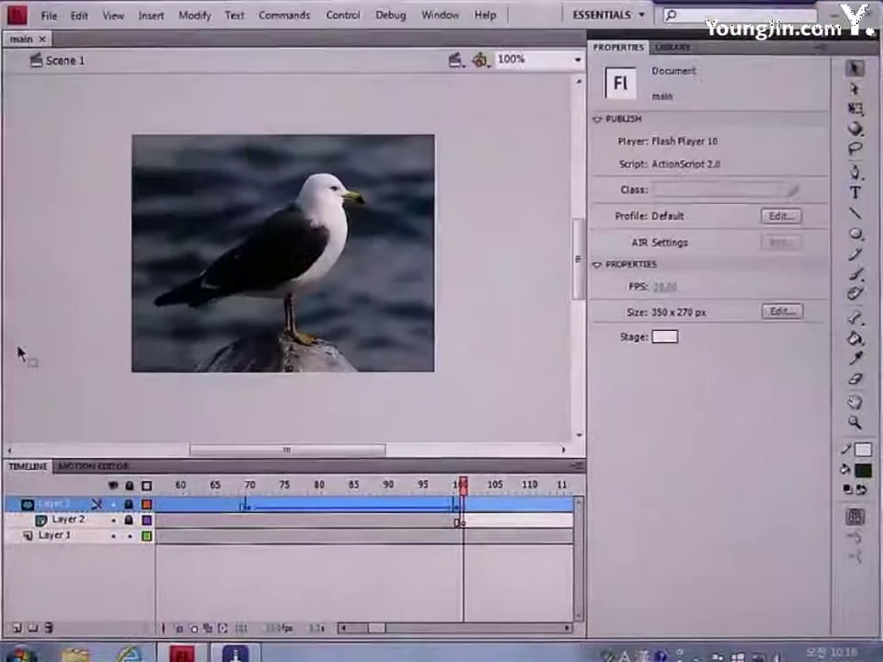
click(343, 15)
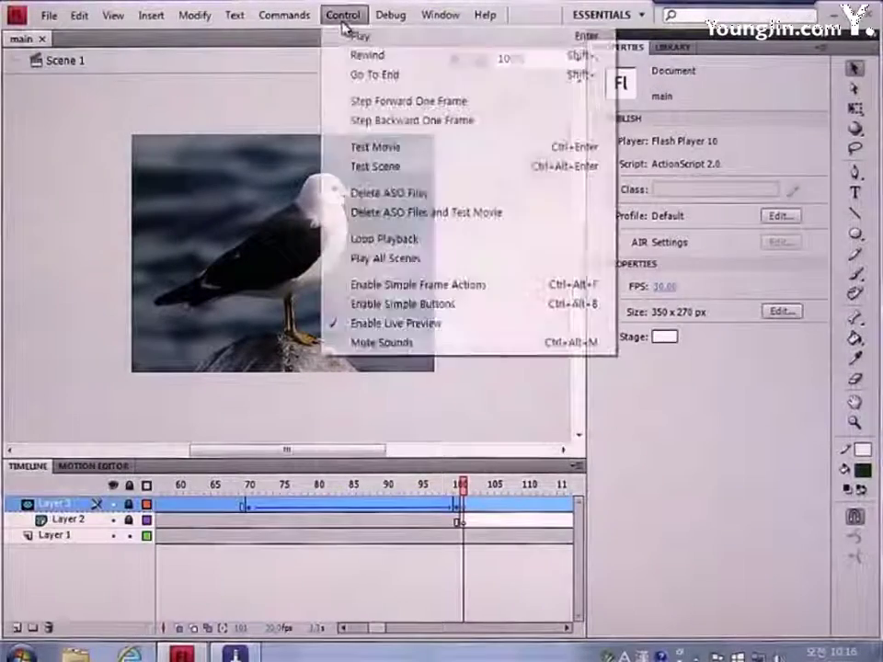
click(387, 146)
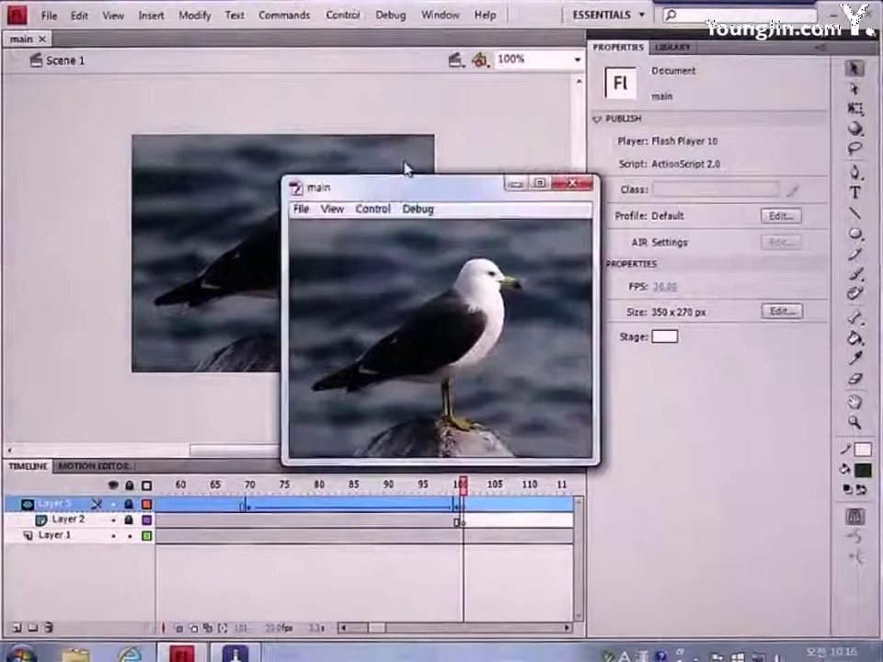